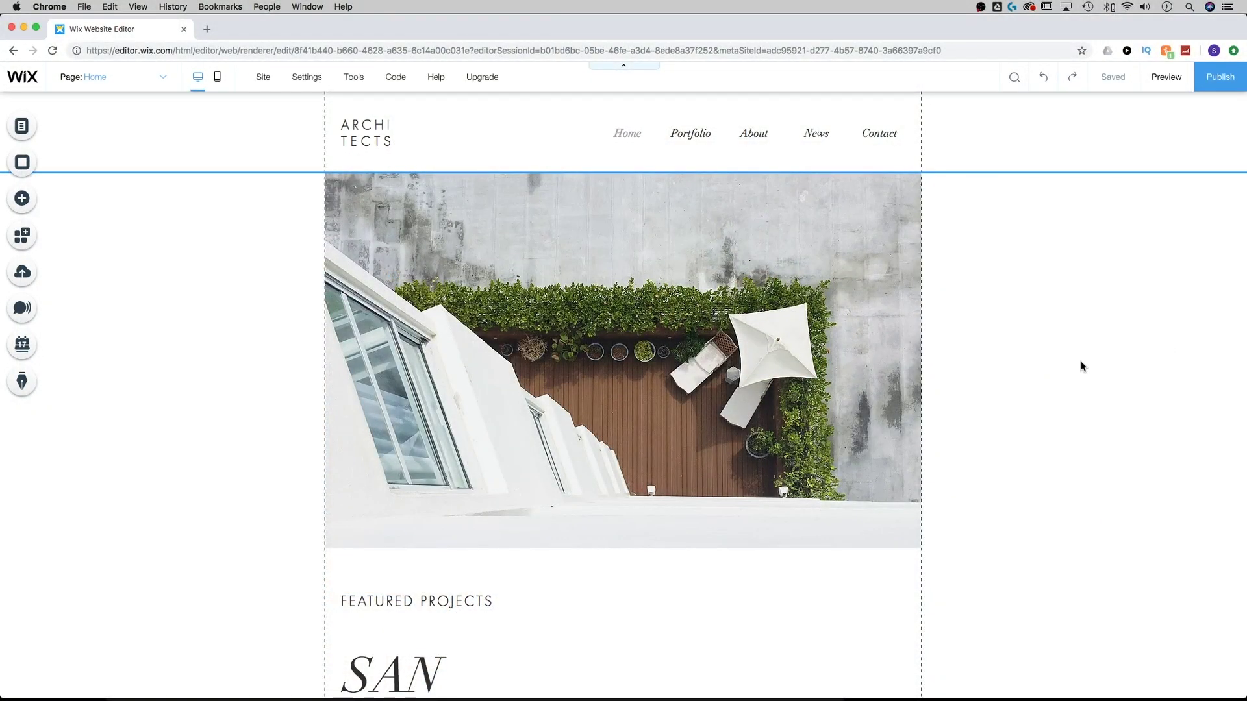
pyautogui.click(1079, 365)
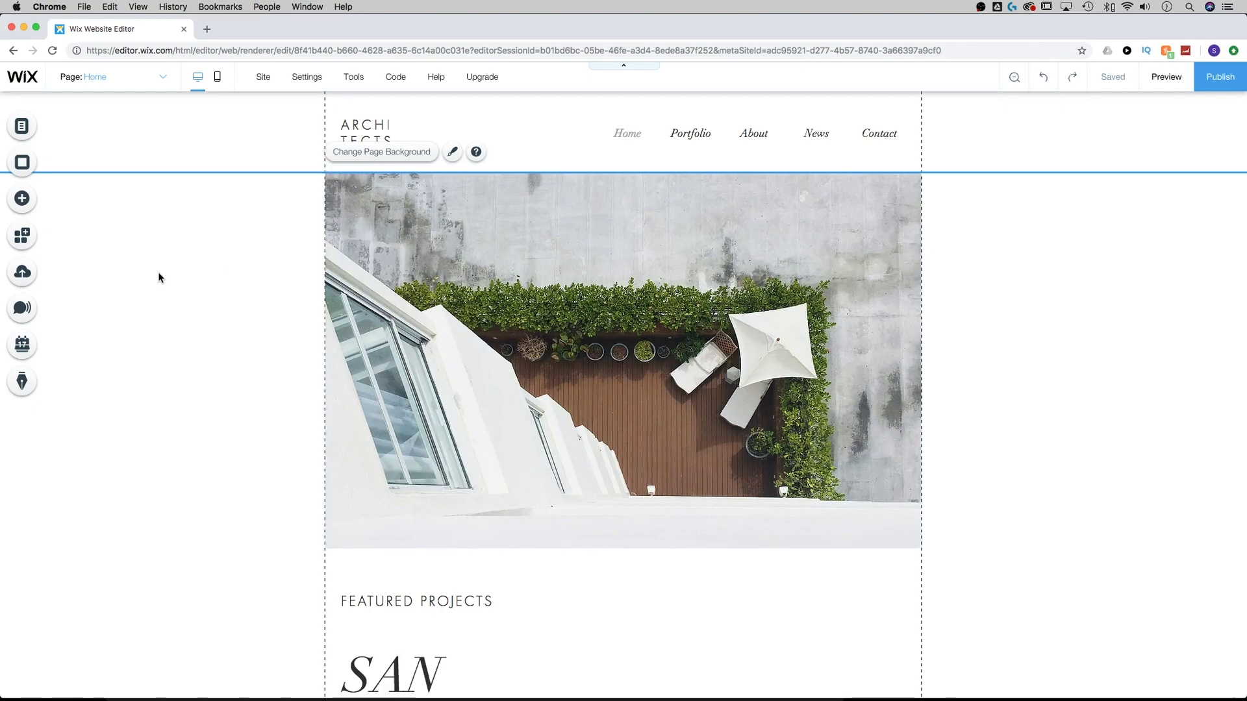
pyautogui.scroll(-15, 165, 279)
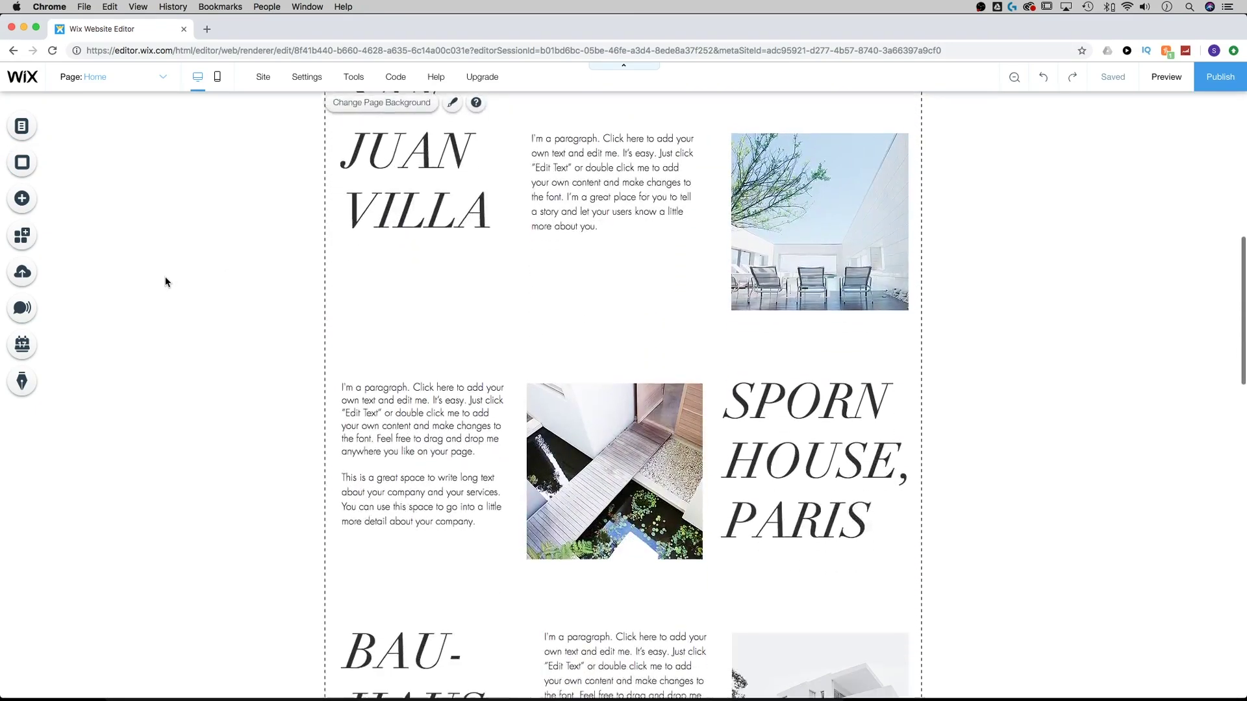
pyautogui.scroll(-12, 165, 280)
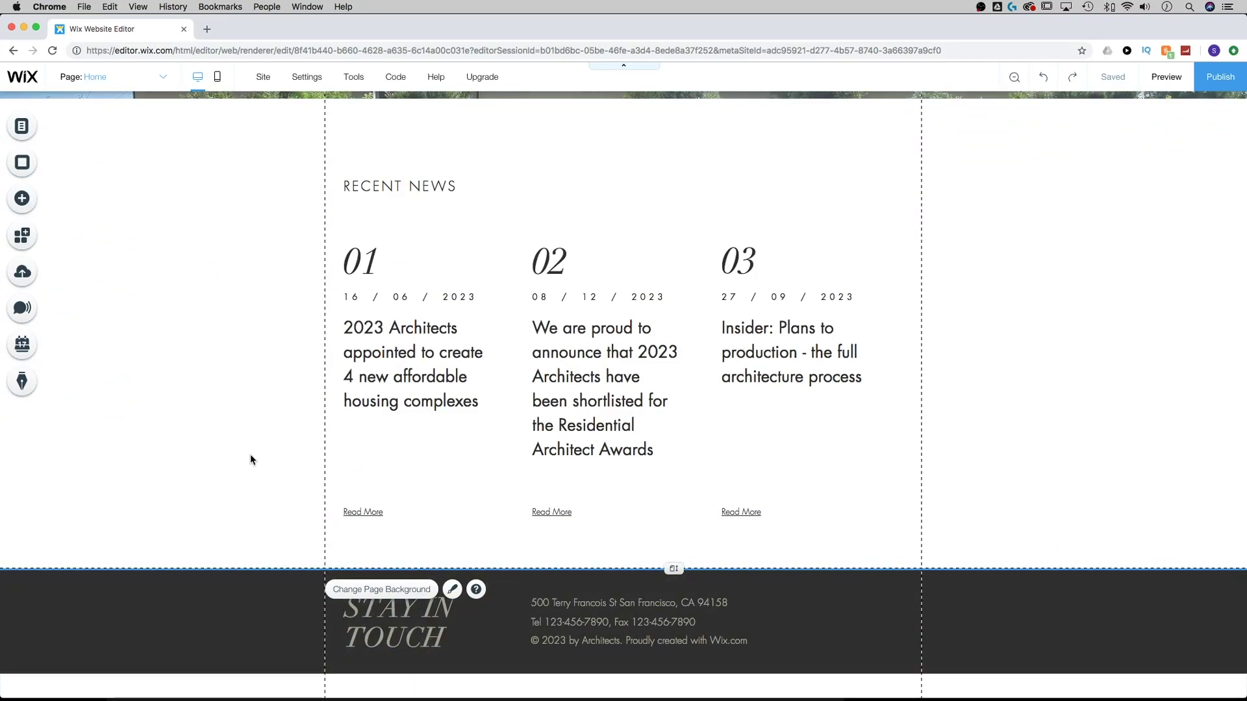
pyautogui.scroll(7, 250, 452)
pyautogui.scroll(15, 250, 452)
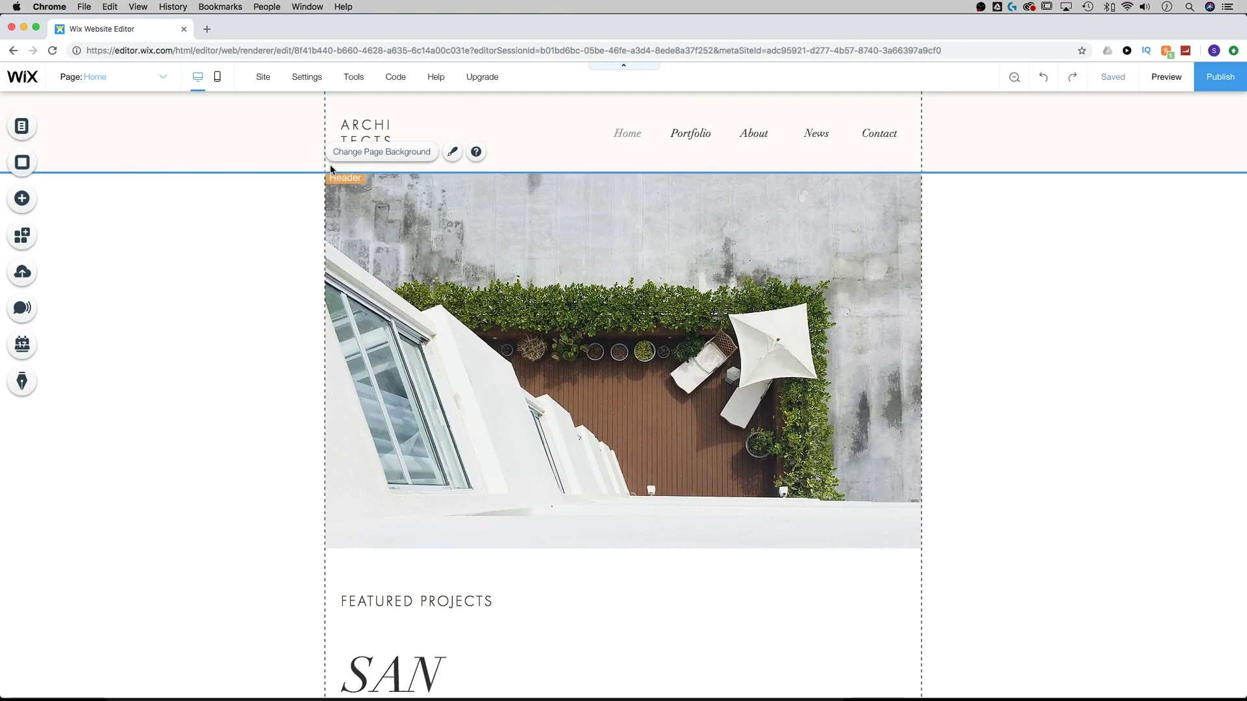
# Make the header slightly taller by extending its lower edge downward, pushing the page content down.
pyautogui.click(264, 144)
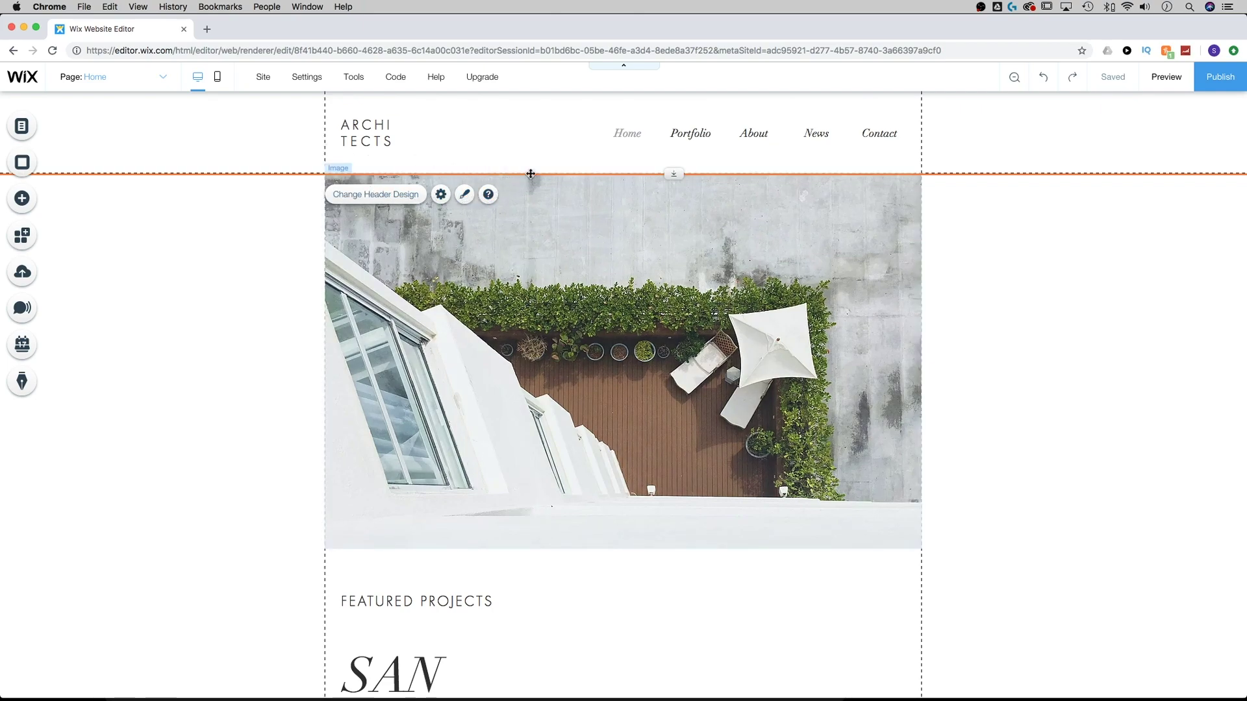
pyautogui.click(676, 174)
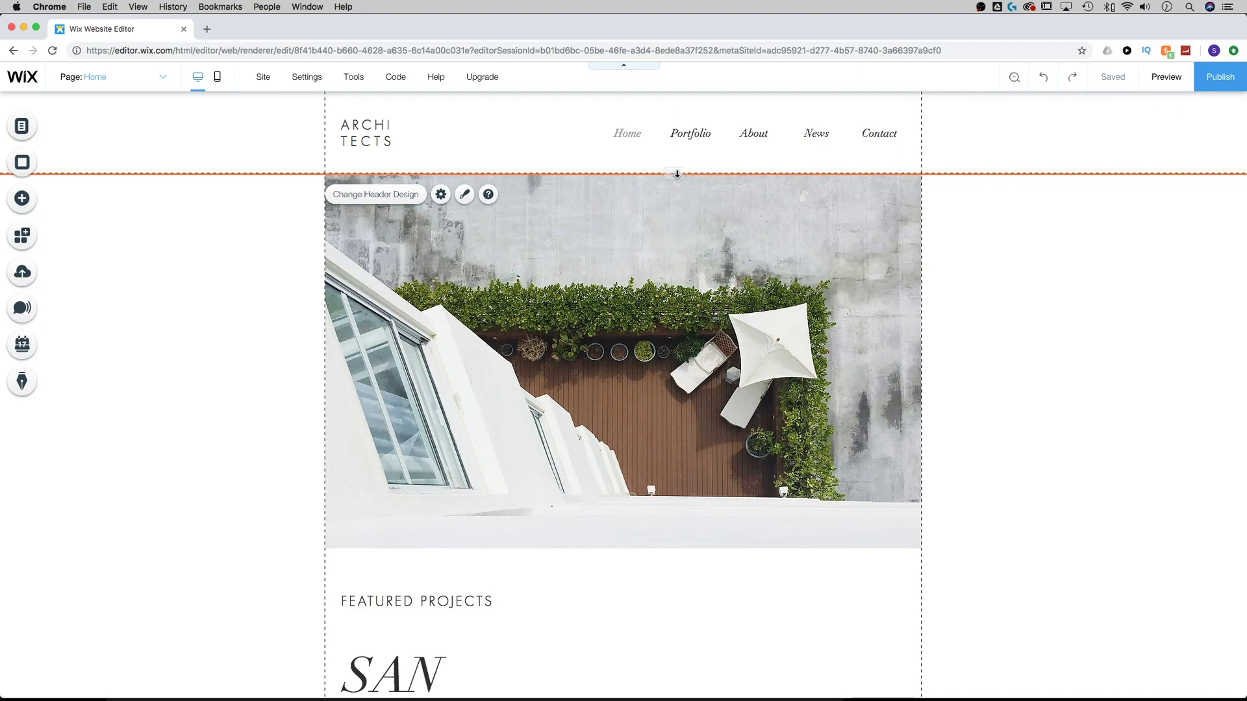
pyautogui.moveTo(677, 174)
pyautogui.mouseDown()
pyautogui.moveTo(674, 217)
pyautogui.moveTo(674, 150)
pyautogui.moveTo(675, 215)
pyautogui.moveTo(676, 174)
pyautogui.moveTo(676, 190)
pyautogui.mouseUp()
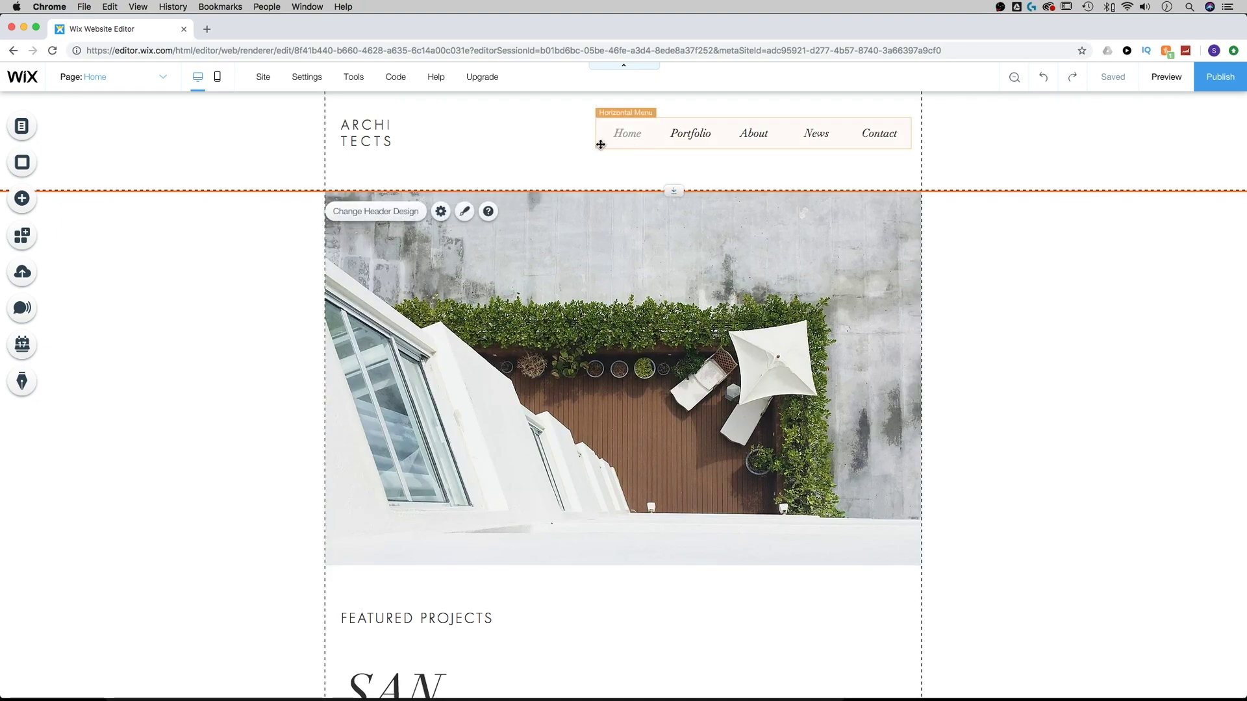
# Move the ARCHITECTS logo text and the horizontal menu down together in the header, to about x 26, y 54.
pyautogui.click(367, 134)
pyautogui.keyDown('shift'); pyautogui.click(612, 133); pyautogui.keyUp('shift')
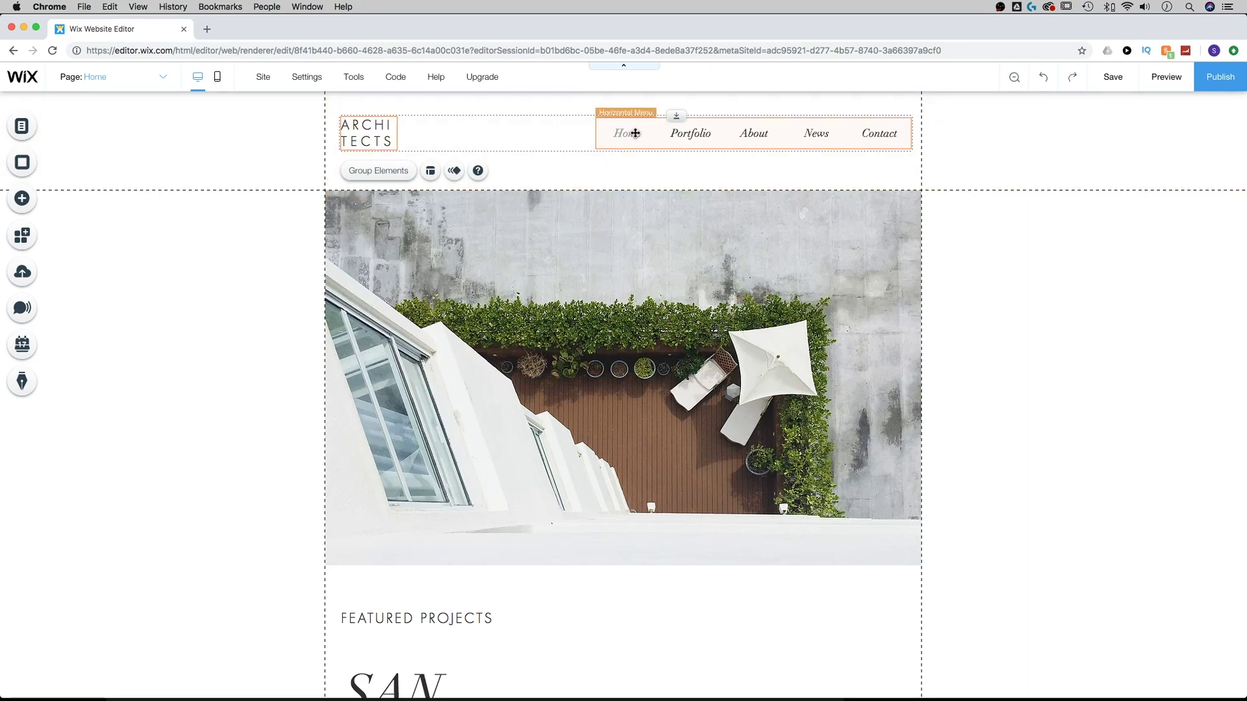
pyautogui.moveTo(635, 133); pyautogui.dragTo(635, 142)
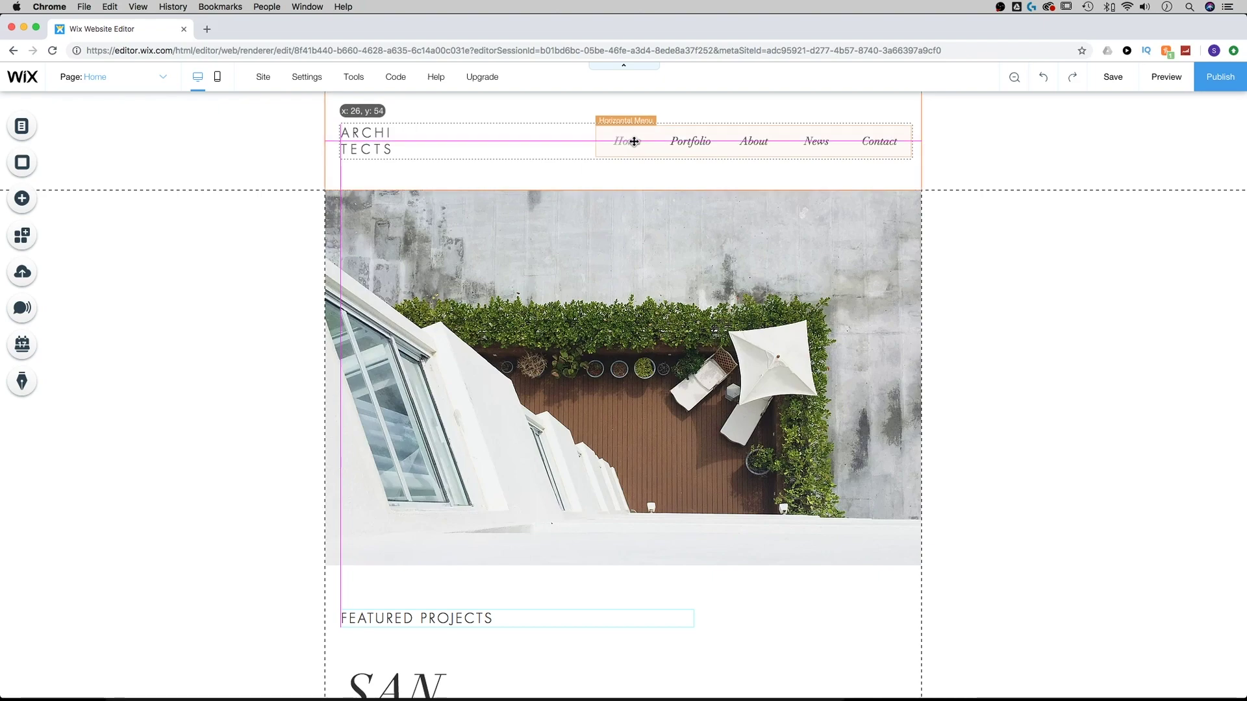
pyautogui.moveTo(634, 142); pyautogui.dragTo(635, 142)
pyautogui.click(963, 162)
# Raise the footer's upper edge slightly to reduce the empty space below the Recent News section.
pyautogui.scroll(-1, 213, 263)
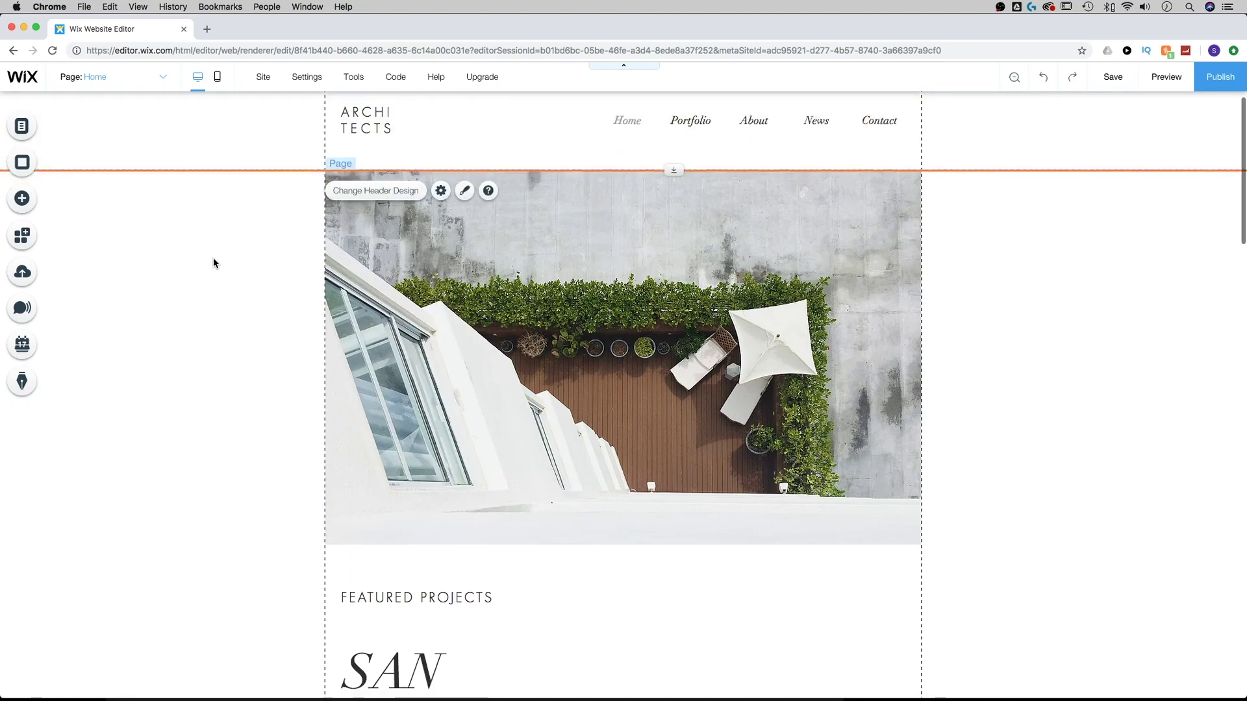
pyautogui.scroll(-20, 213, 258)
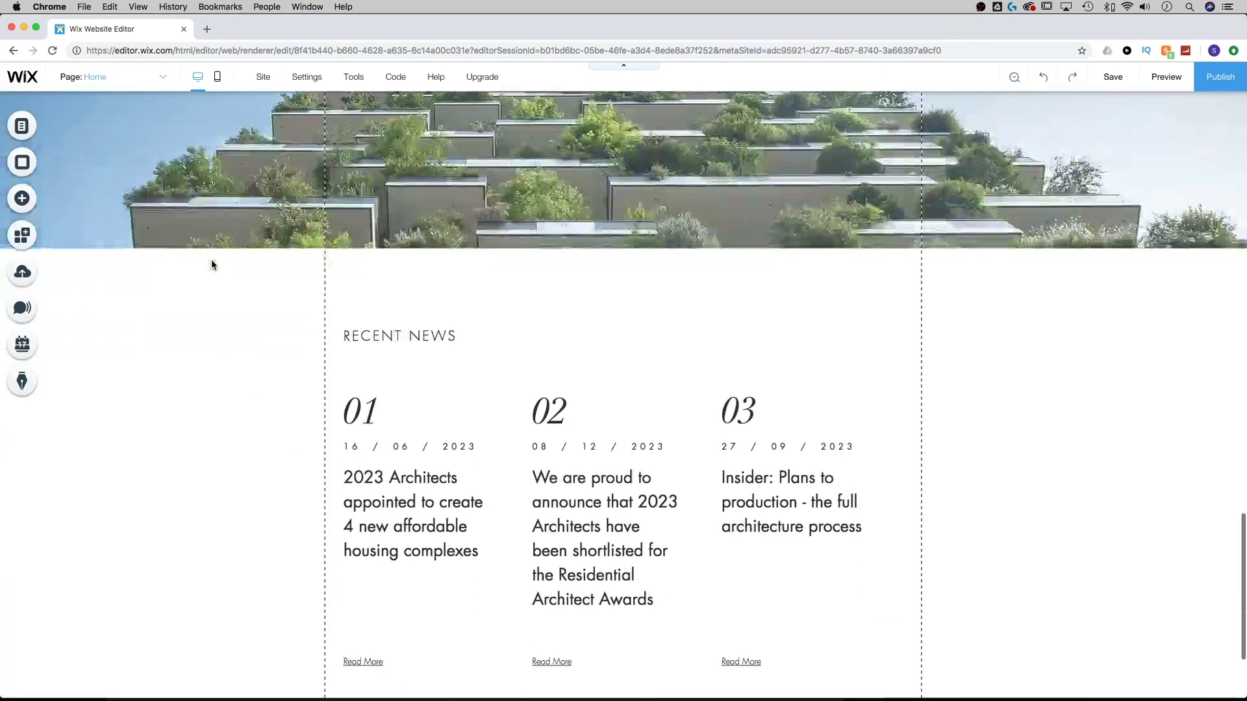
pyautogui.scroll(-5, 212, 265)
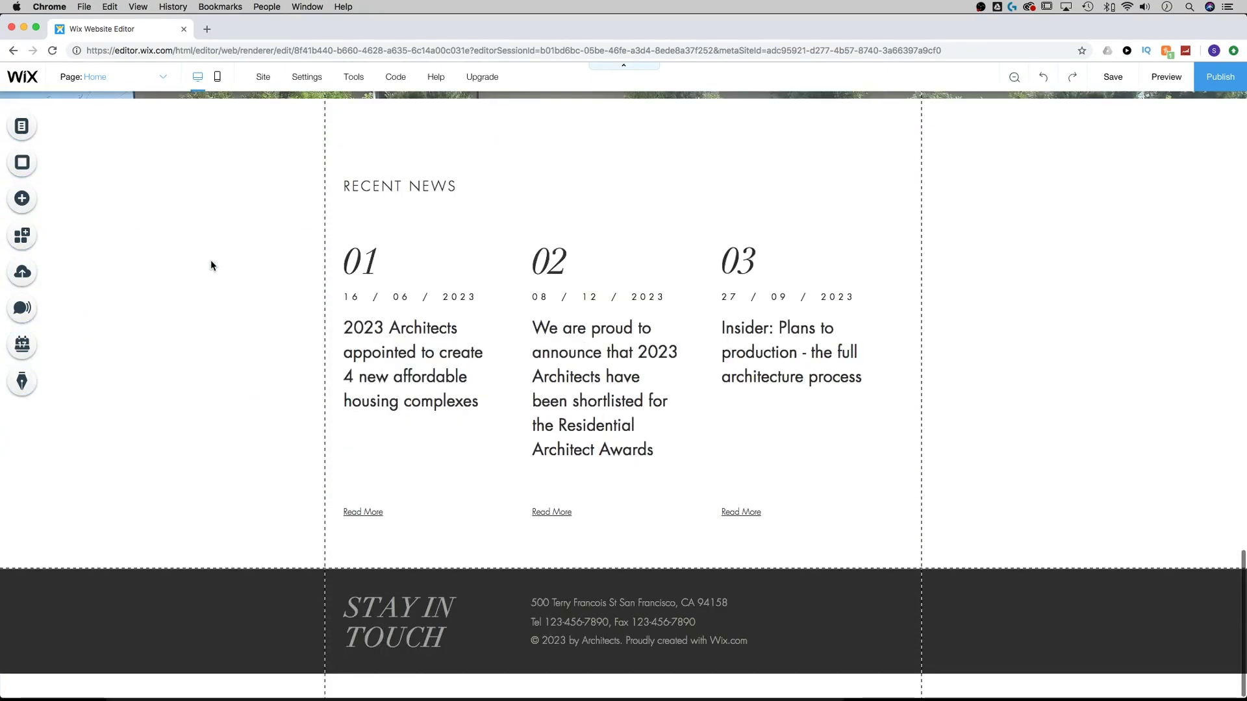
pyautogui.click(284, 604)
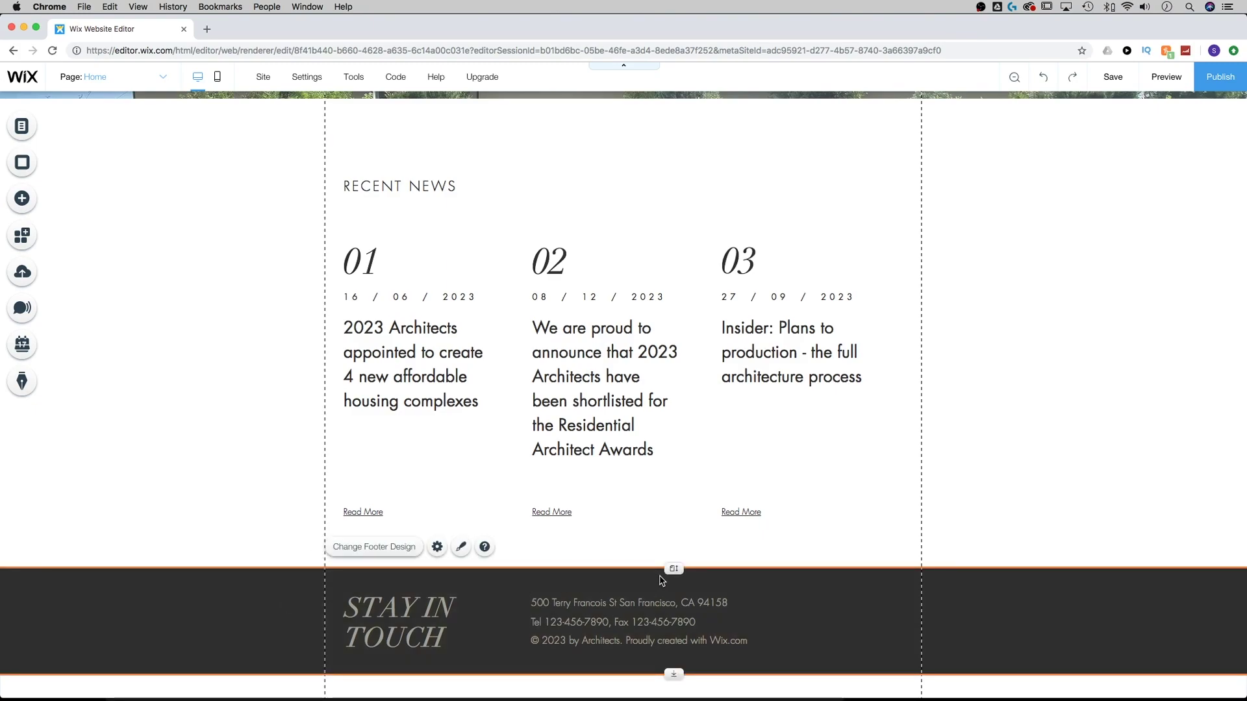
pyautogui.moveTo(675, 571)
pyautogui.moveTo(674, 571)
pyautogui.mouseDown()
pyautogui.moveTo(674, 549)
pyautogui.moveTo(673, 581)
pyautogui.moveTo(673, 554)
pyautogui.mouseUp()
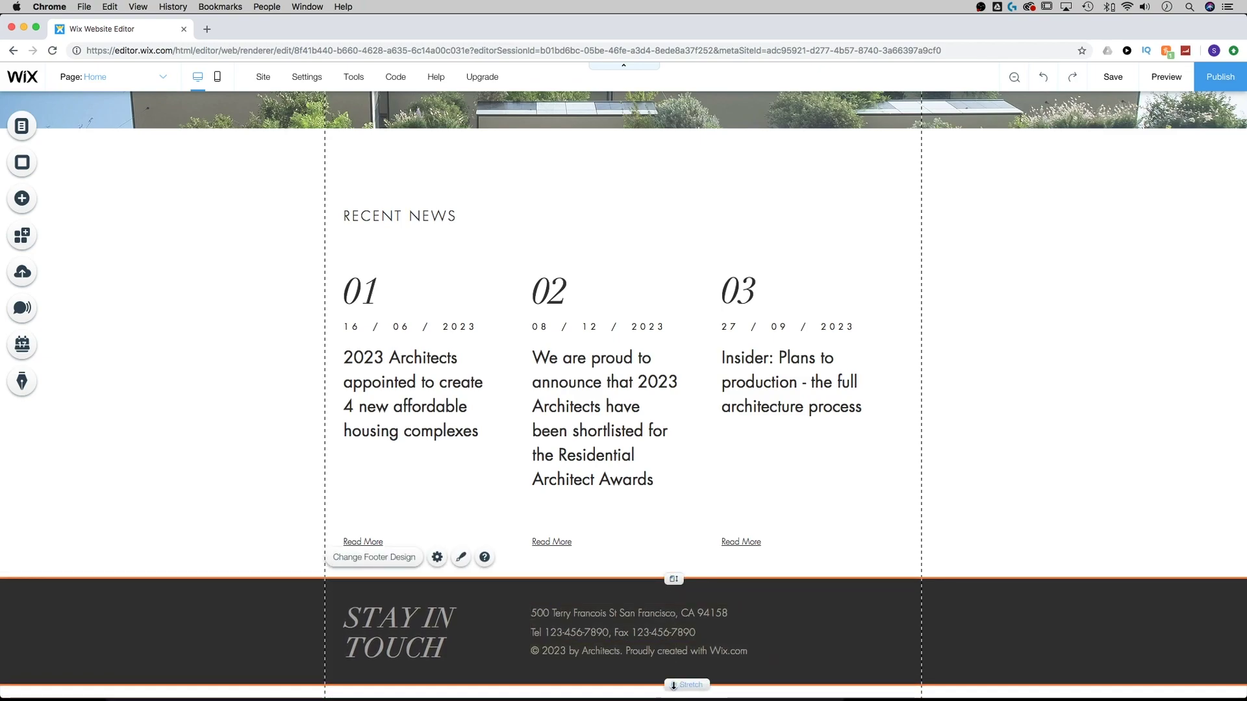
# Make the footer taller by extending its lower edge downward in two small increments.
pyautogui.moveTo(673, 685); pyautogui.dragTo(702, 689)
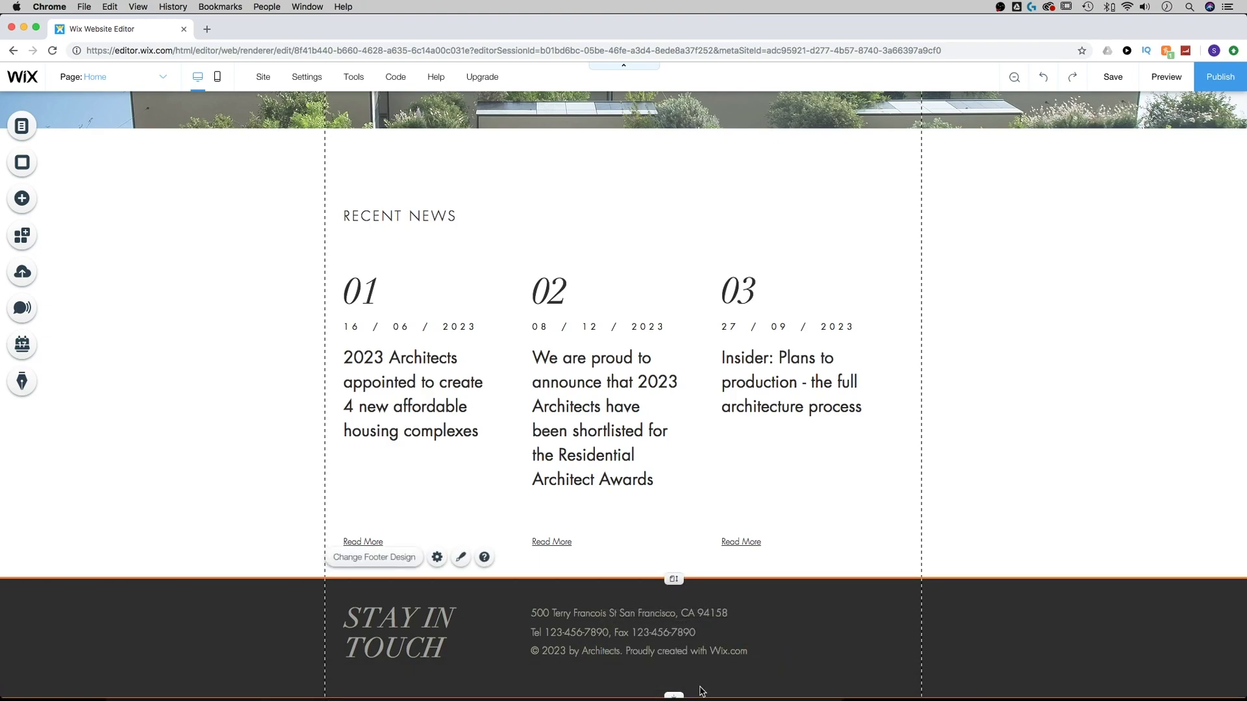
pyautogui.scroll(-1, 686, 685)
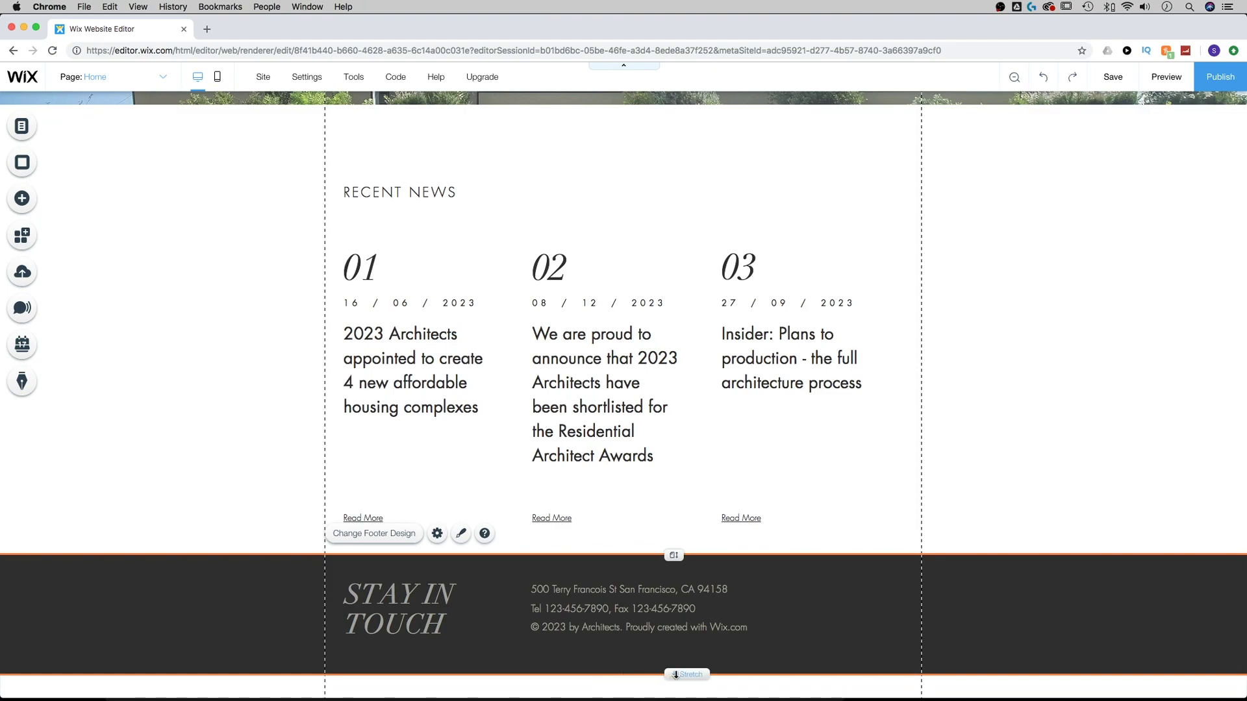
pyautogui.moveTo(675, 674); pyautogui.dragTo(675, 690)
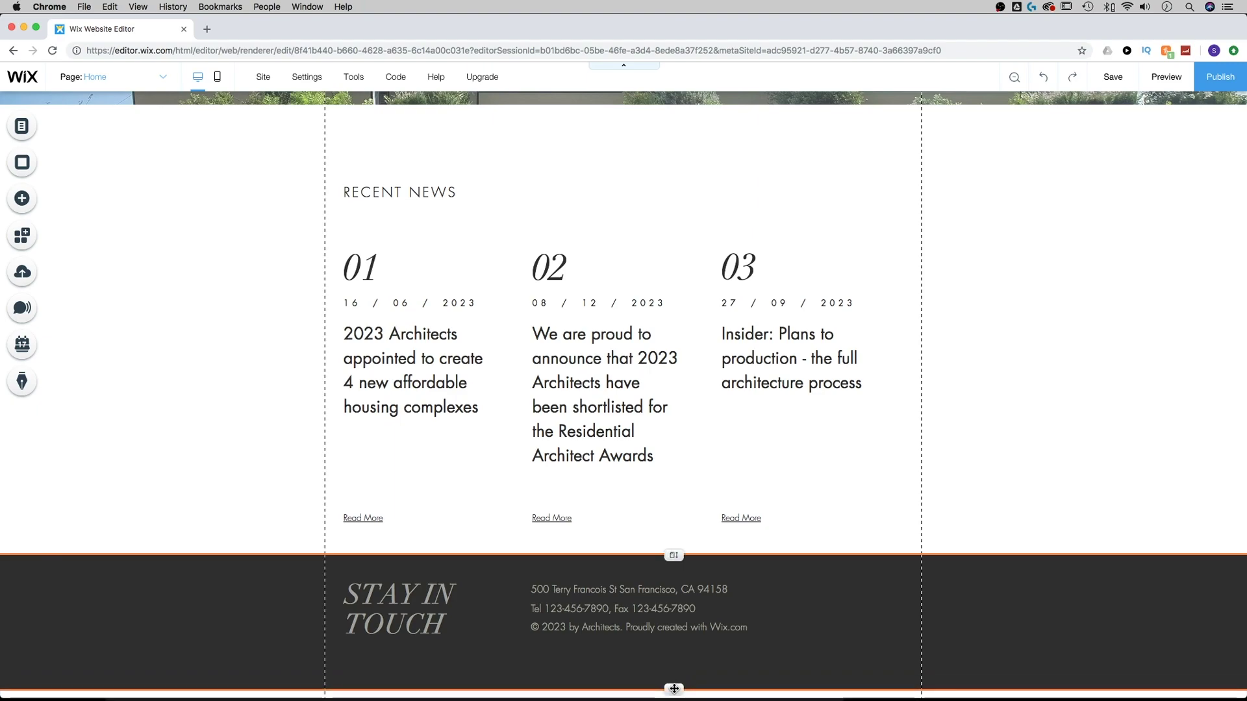
# Move the STAY IN TOUCH heading, the contact details and the copyright line down together within the footer.
pyautogui.click(389, 597)
pyautogui.keyDown('shift'); pyautogui.click(545, 602); pyautogui.keyUp('shift')
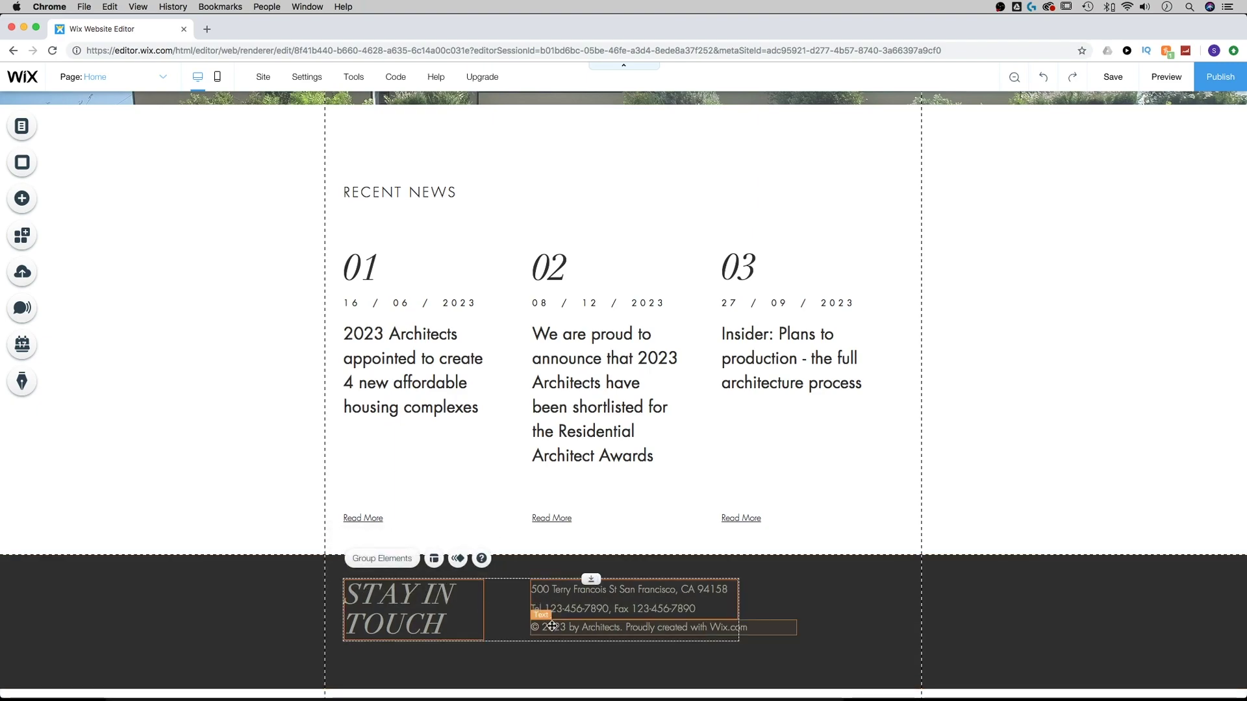
pyautogui.keyDown('shift'); pyautogui.click(552, 625); pyautogui.keyUp('shift')
pyautogui.moveTo(565, 597); pyautogui.dragTo(565, 610)
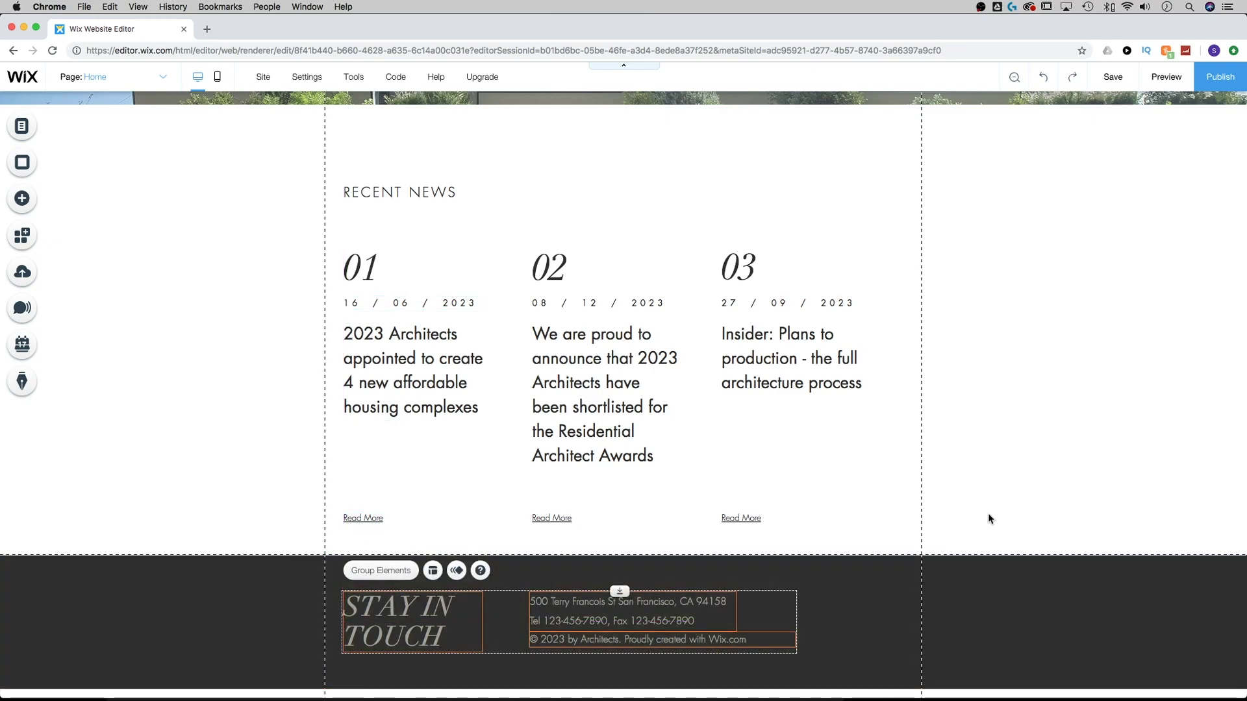
pyautogui.click(1046, 512)
# Open the header's design settings and browse the preset header designs.
pyautogui.scroll(15, 1011, 495)
pyautogui.scroll(20, 1011, 494)
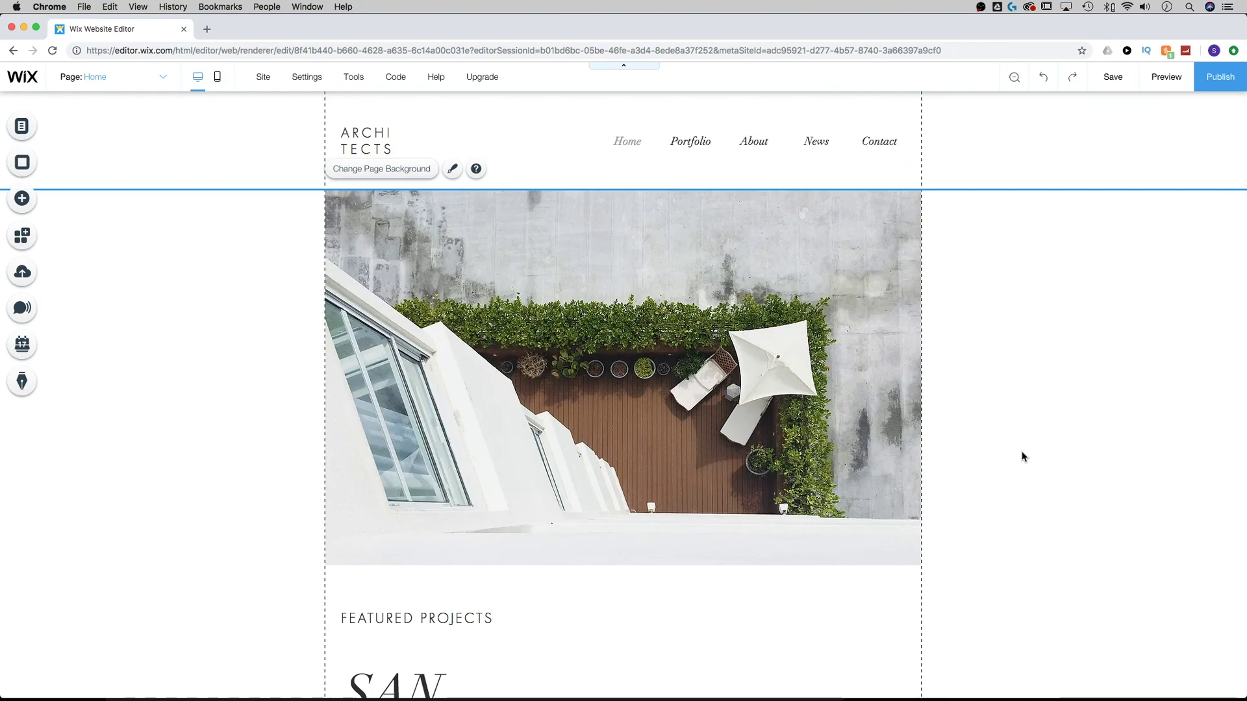
pyautogui.click(220, 152)
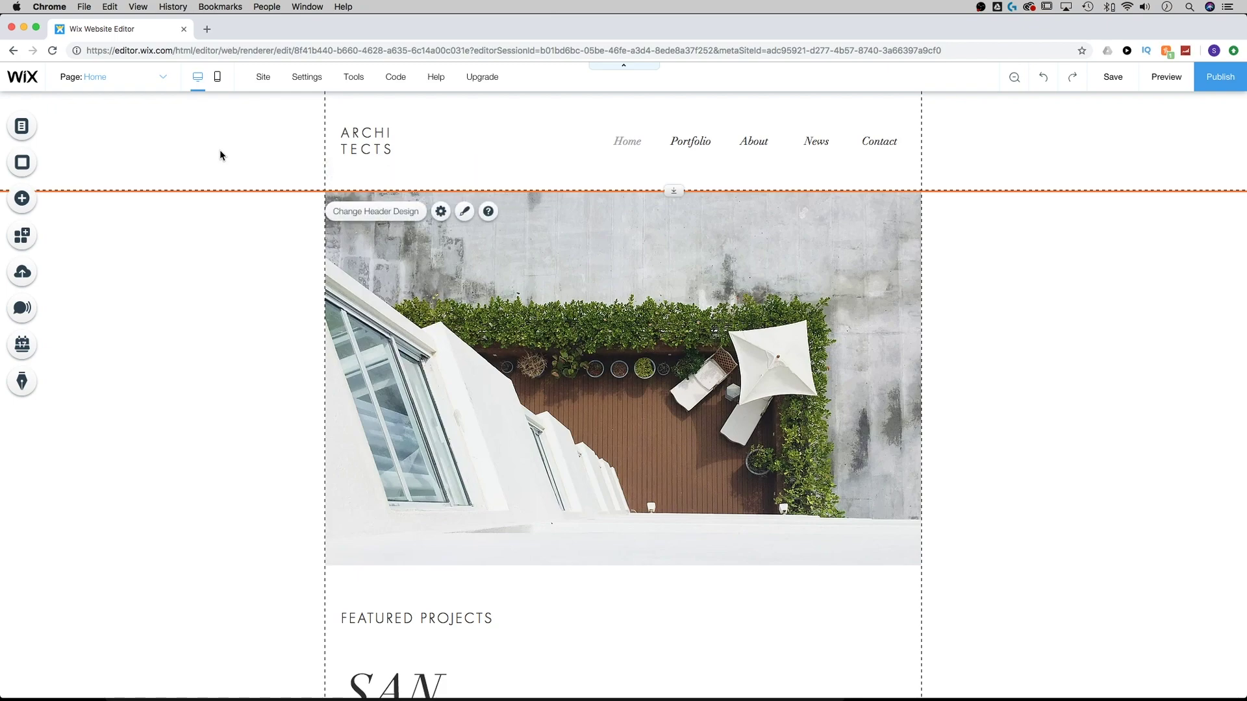
pyautogui.click(370, 213)
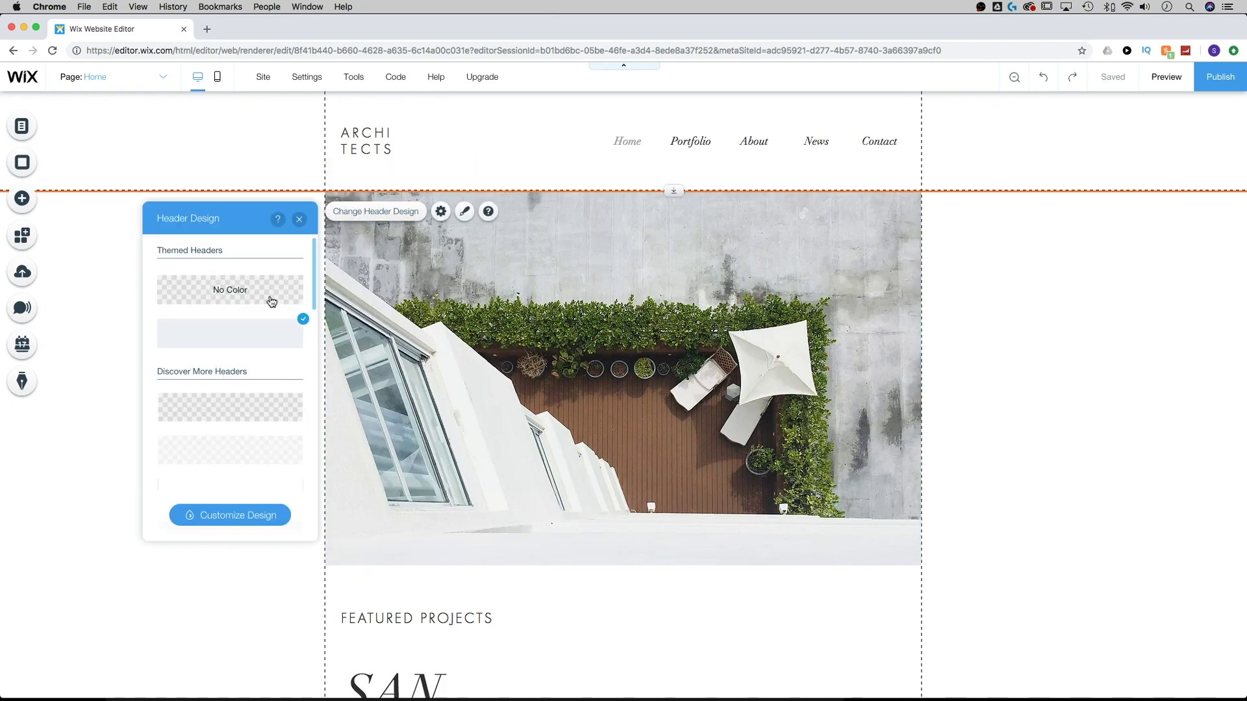
pyautogui.scroll(-5, 272, 301)
pyautogui.click(271, 306)
pyautogui.scroll(-4, 270, 305)
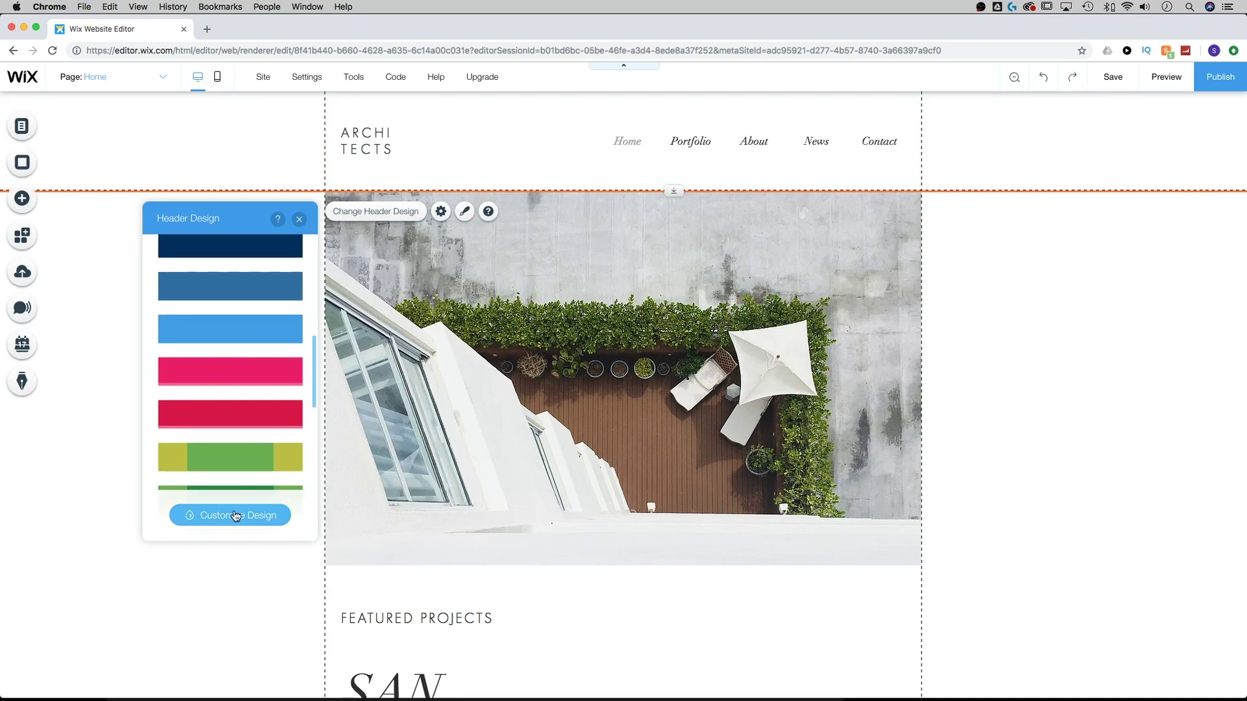
# Try an alternative layout style in the header's custom design options and return to the preset designs.
pyautogui.click(235, 515)
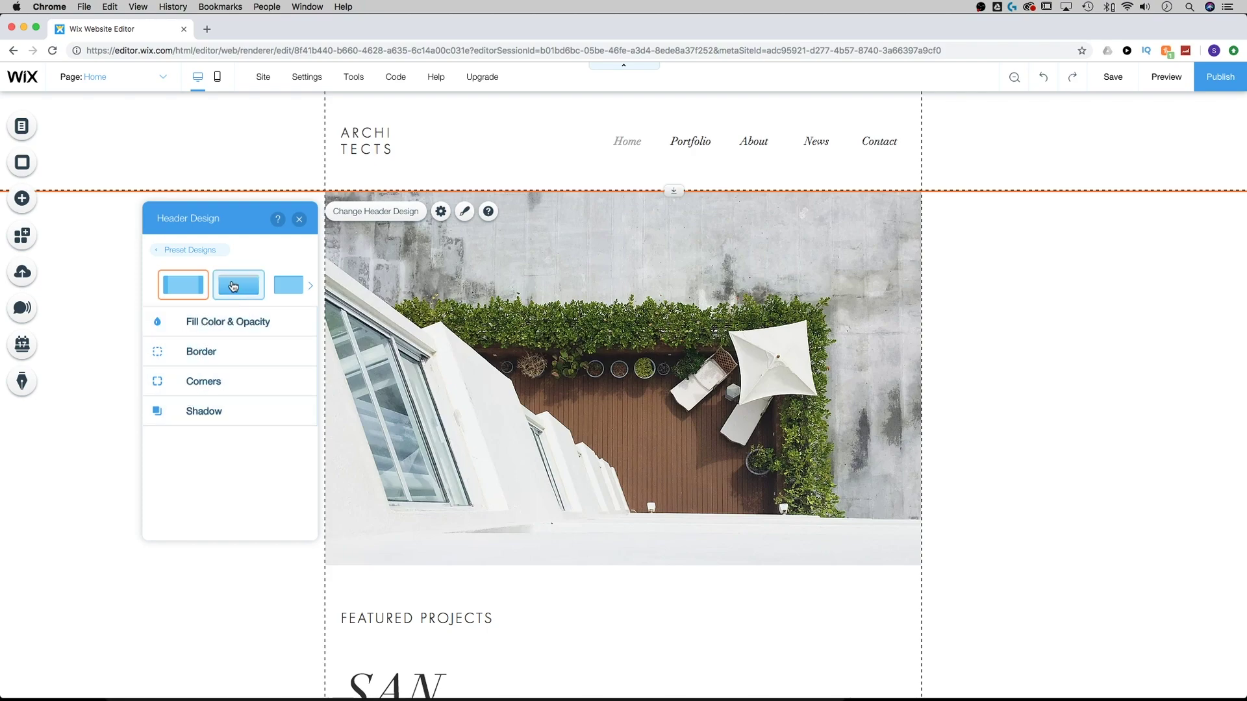
pyautogui.click(310, 286)
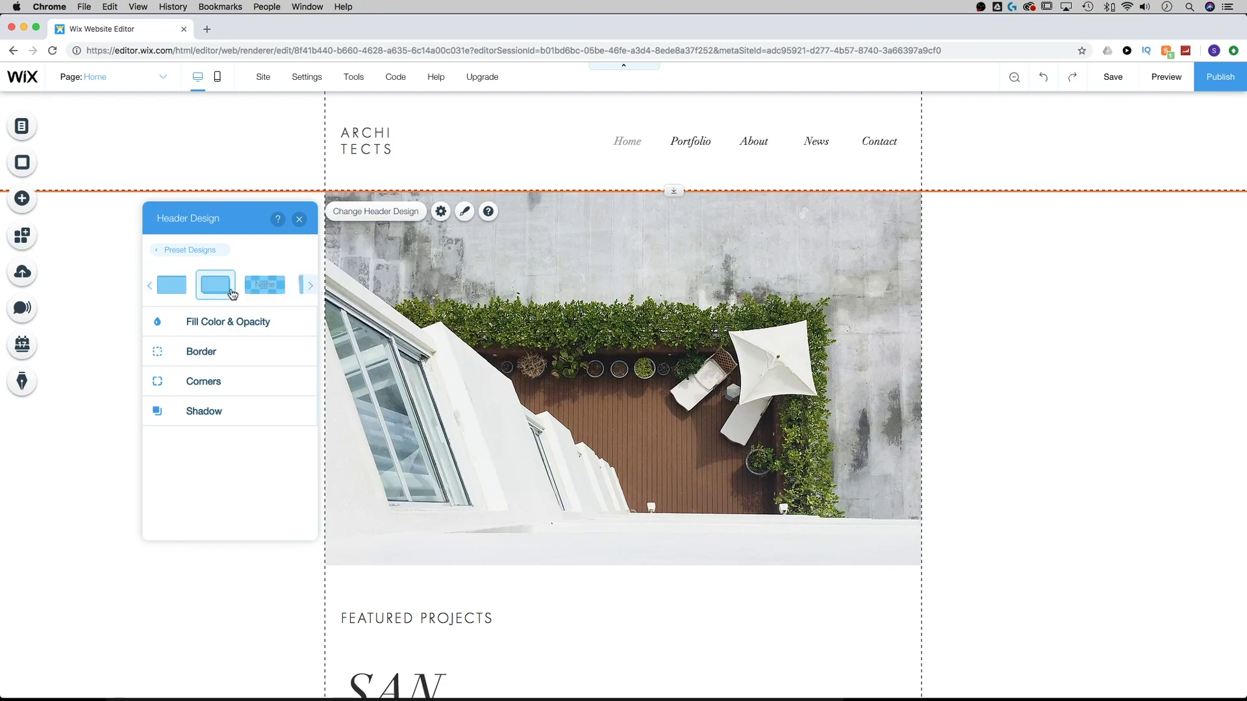
pyautogui.click(273, 291)
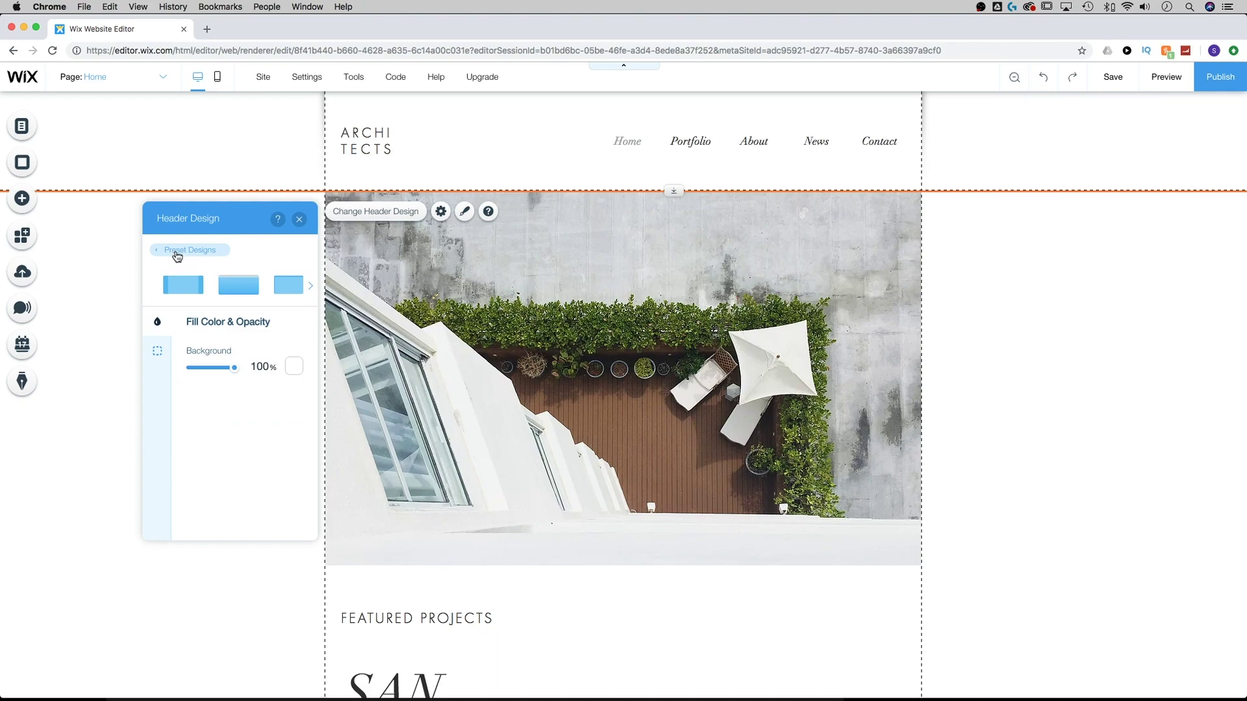
pyautogui.click(176, 254)
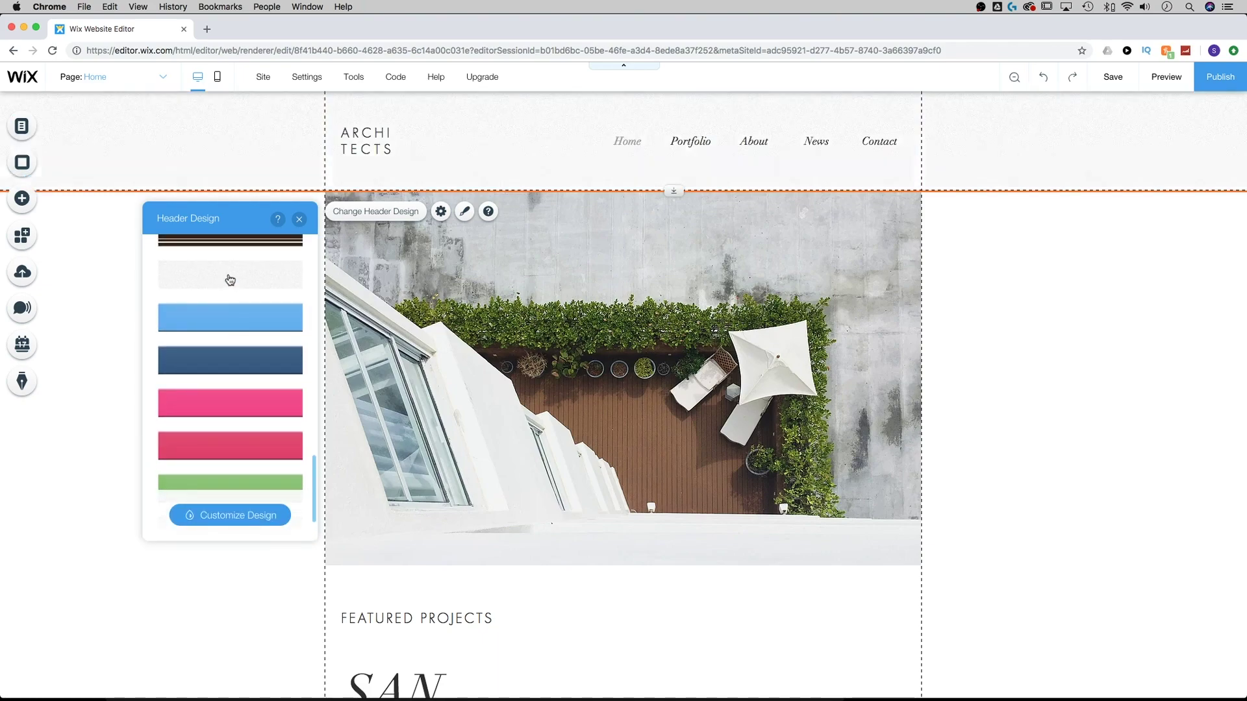
# Apply the light grey textured preset design to the header and close the design settings.
pyautogui.click(229, 280)
pyautogui.scroll(-5, 215, 355)
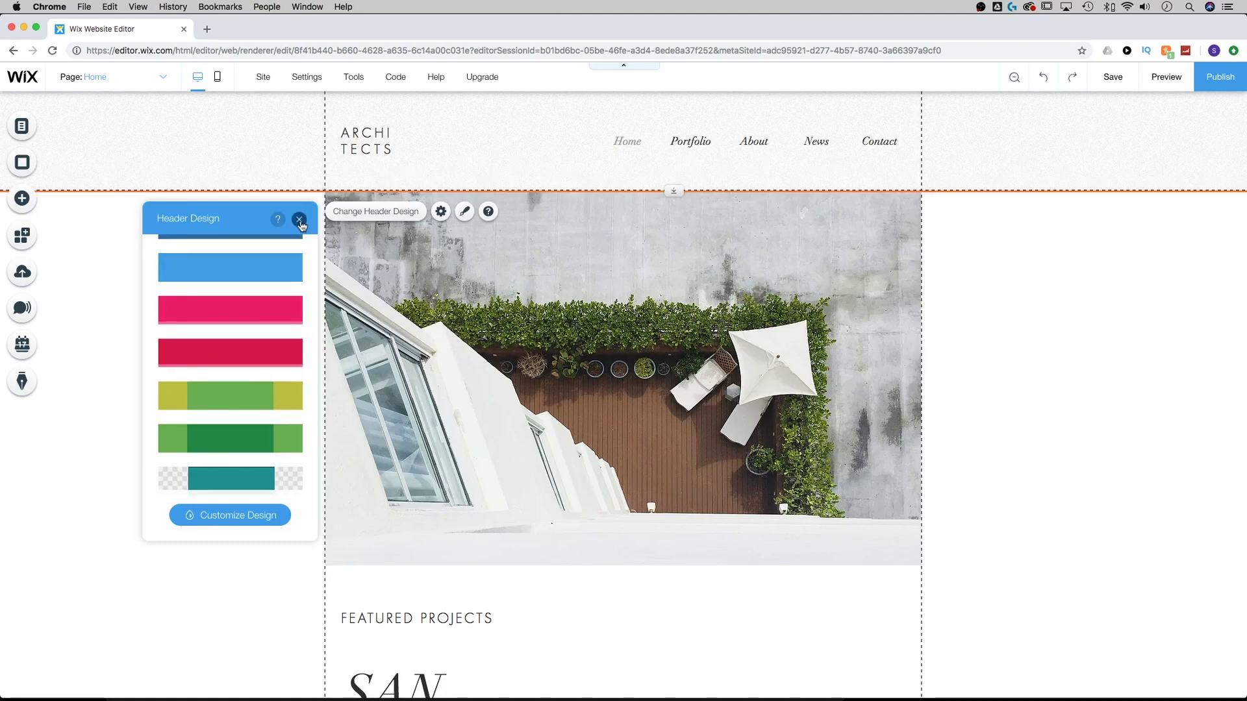
pyautogui.click(300, 220)
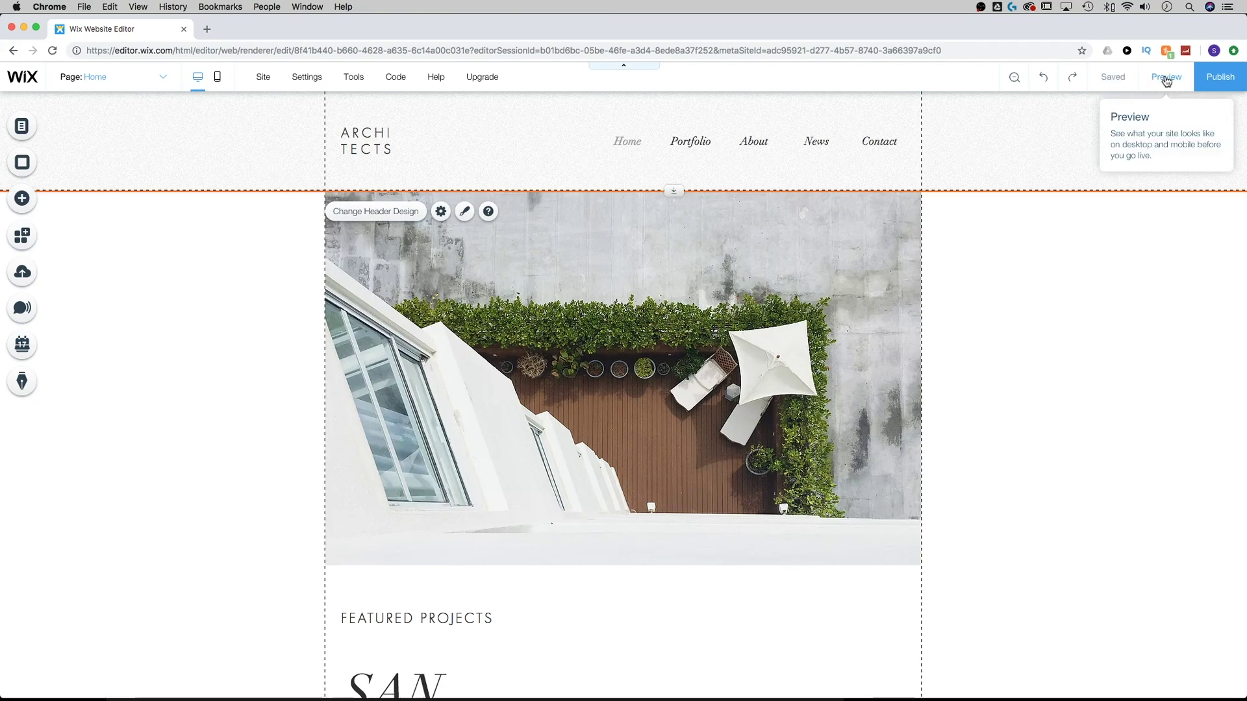
# Preview the site, check how the header looks while scrolling, and return to the editor.
pyautogui.click(1166, 77)
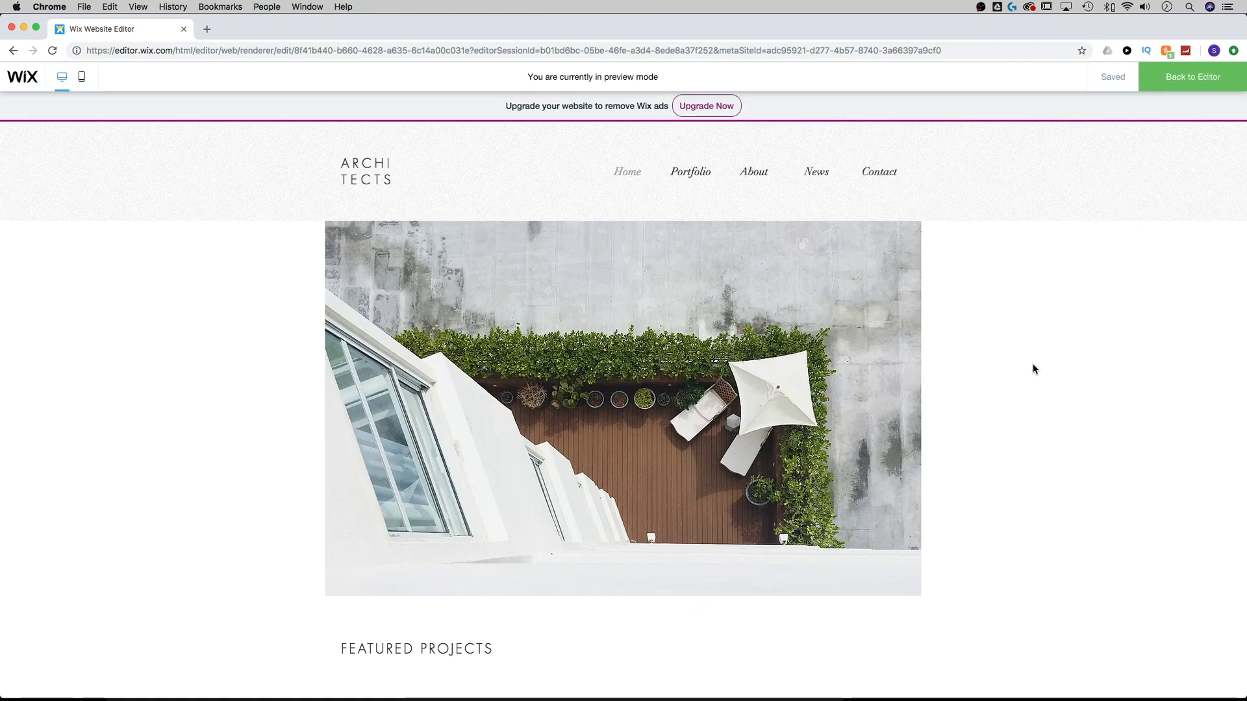
pyautogui.scroll(-3, 1046, 354)
pyautogui.scroll(3, 1047, 357)
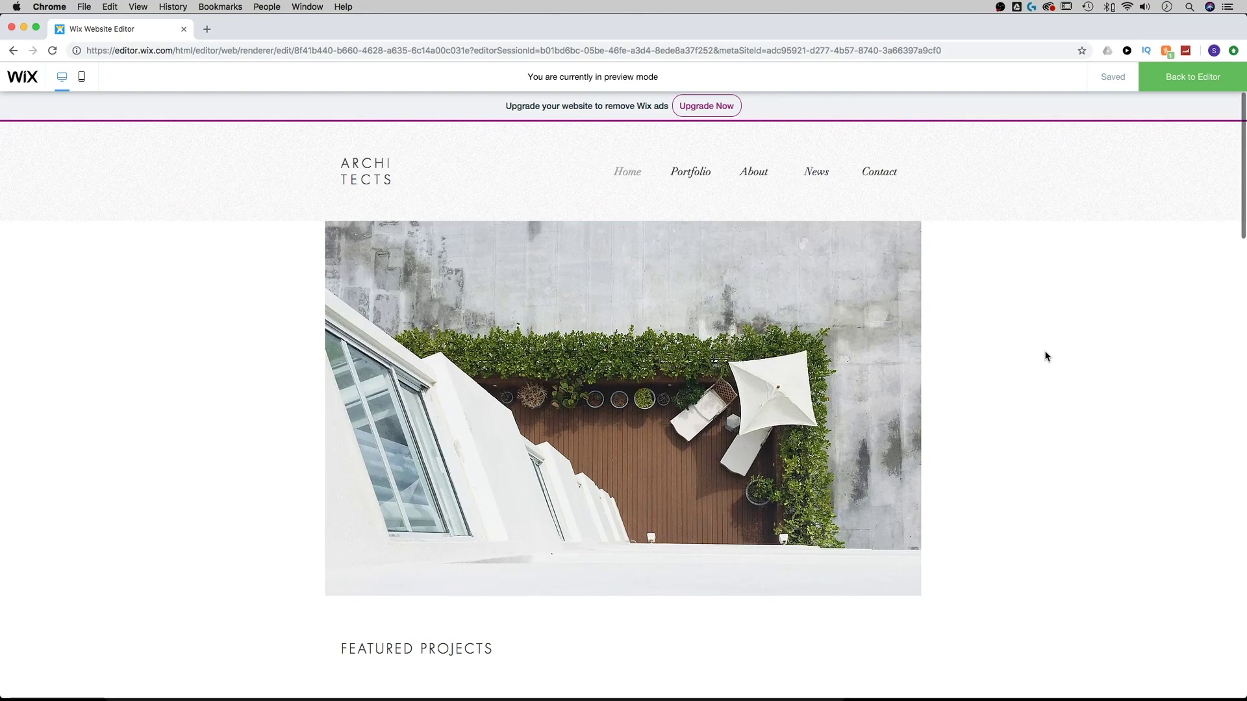
pyautogui.click(1194, 79)
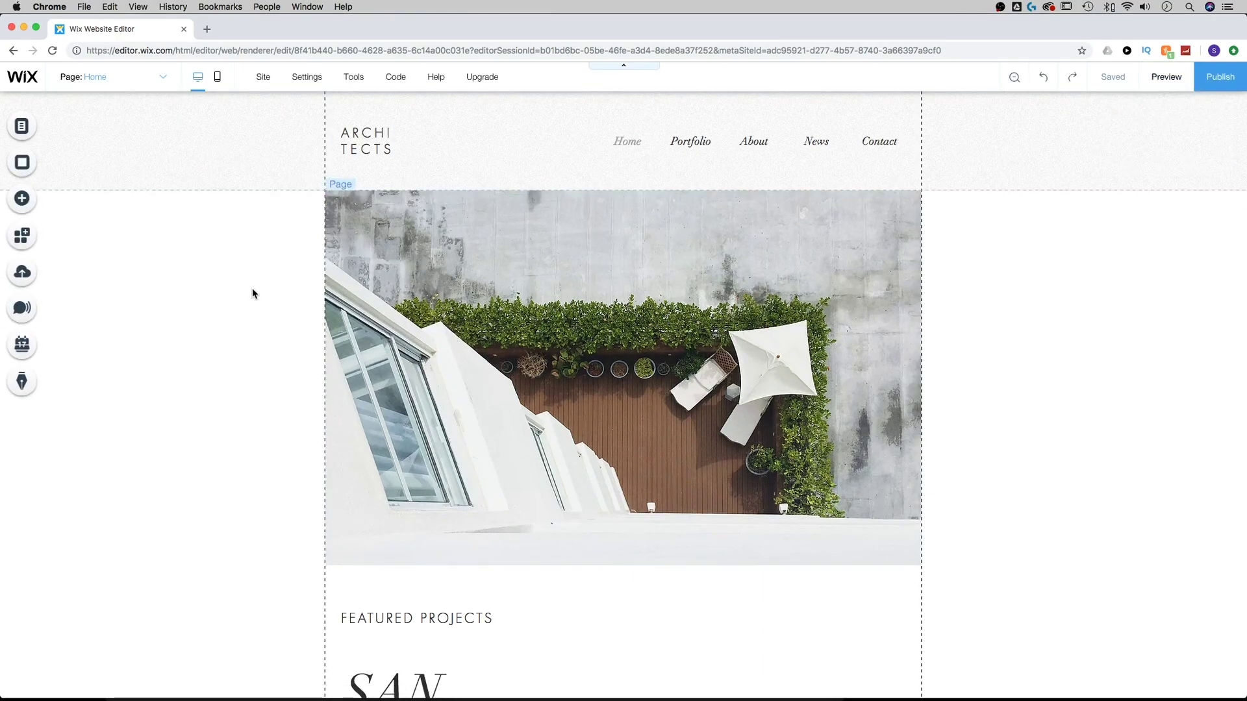
# Open the design settings of the footer and move the window clear of the footer.
pyautogui.scroll(-15, 250, 300)
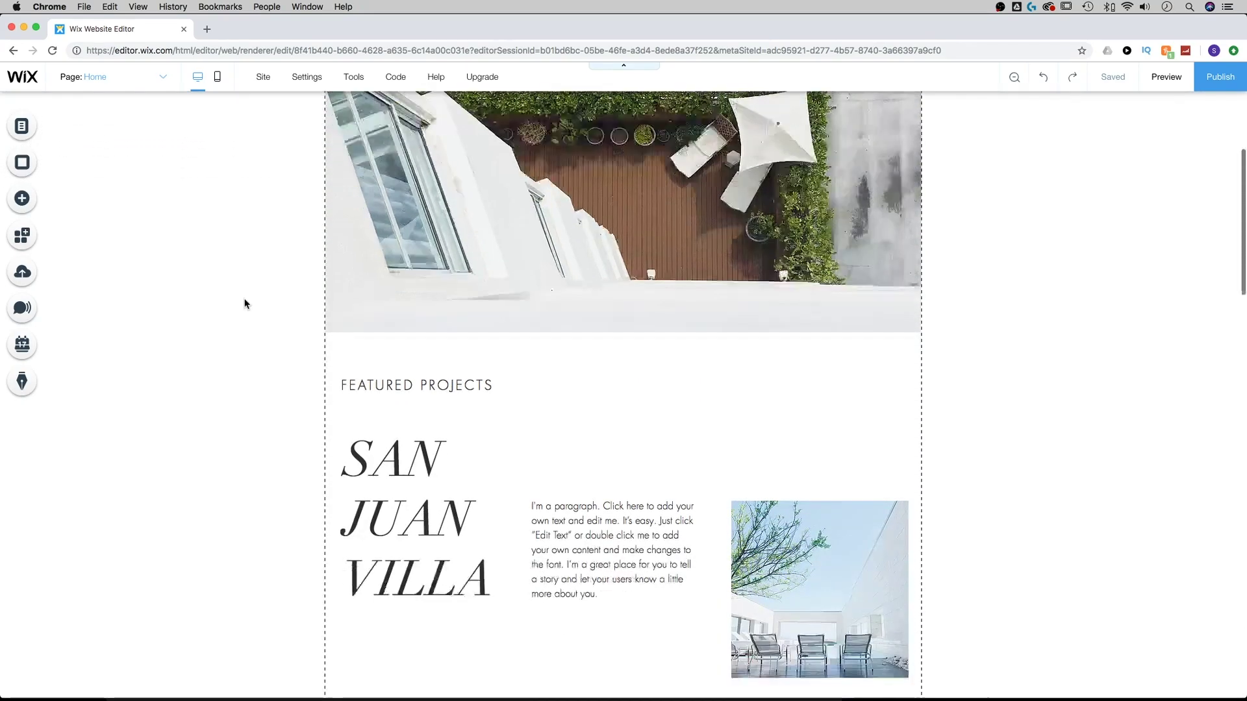
pyautogui.scroll(-15, 243, 303)
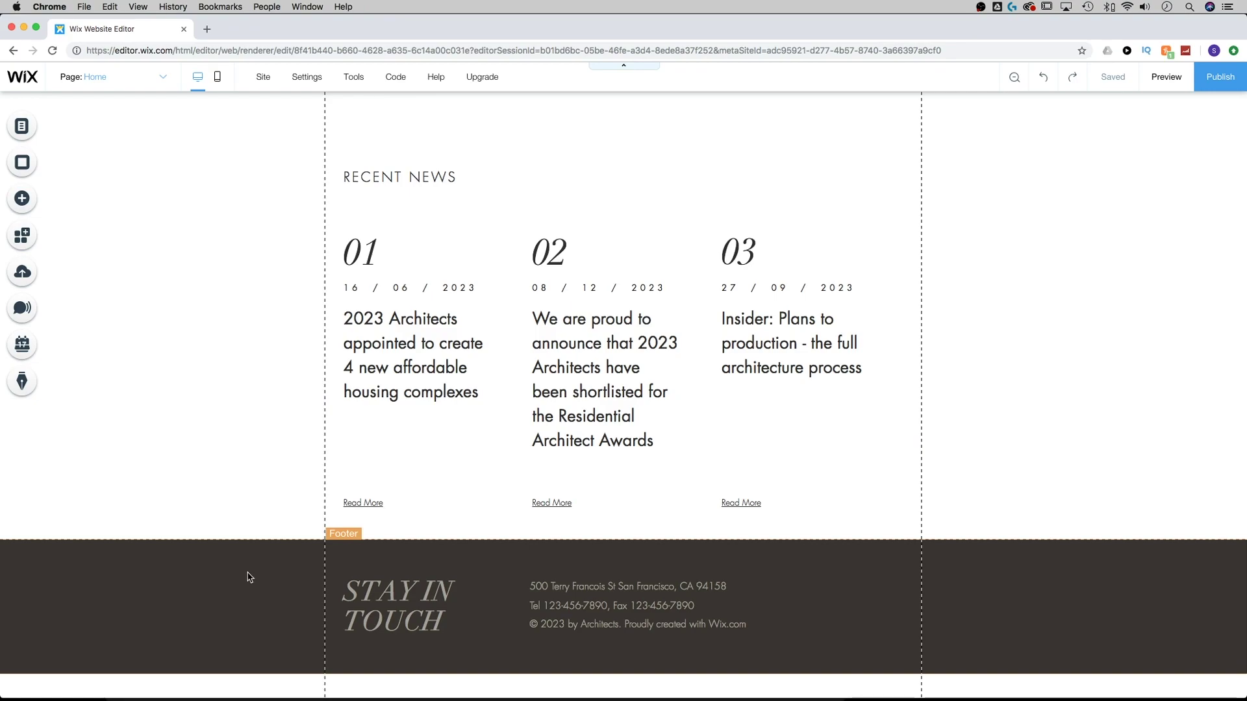
pyautogui.click(220, 568)
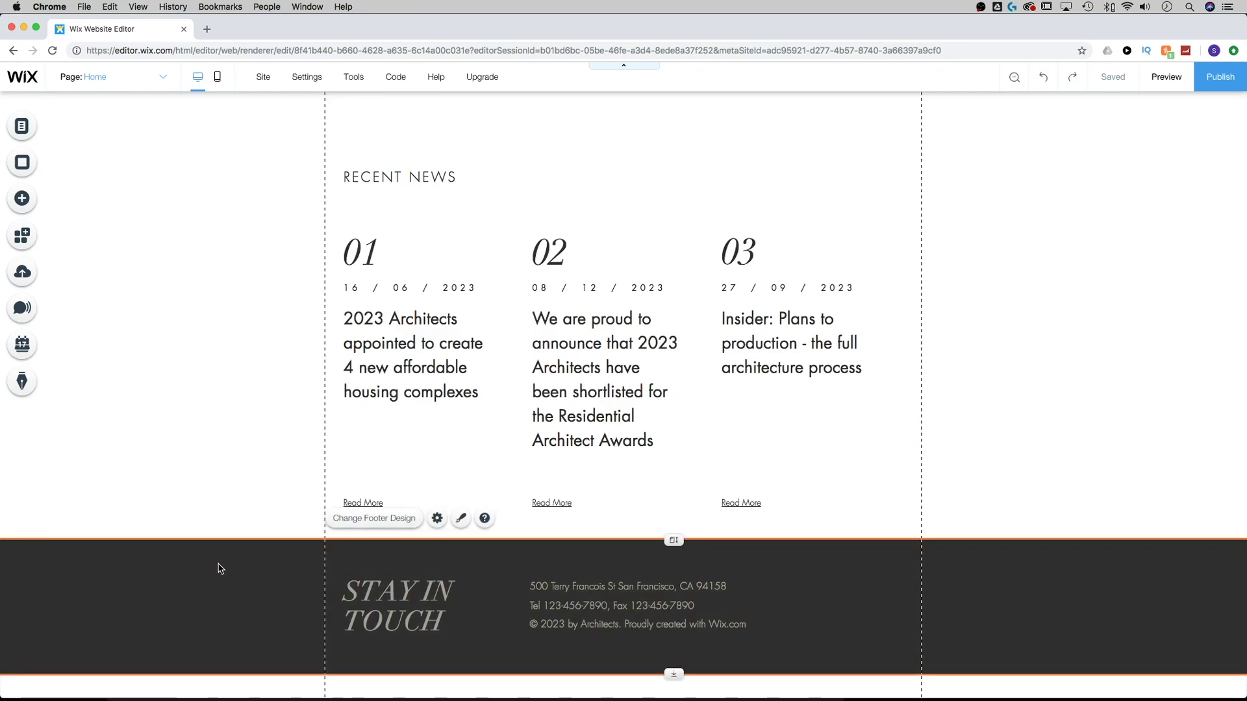
pyautogui.click(348, 523)
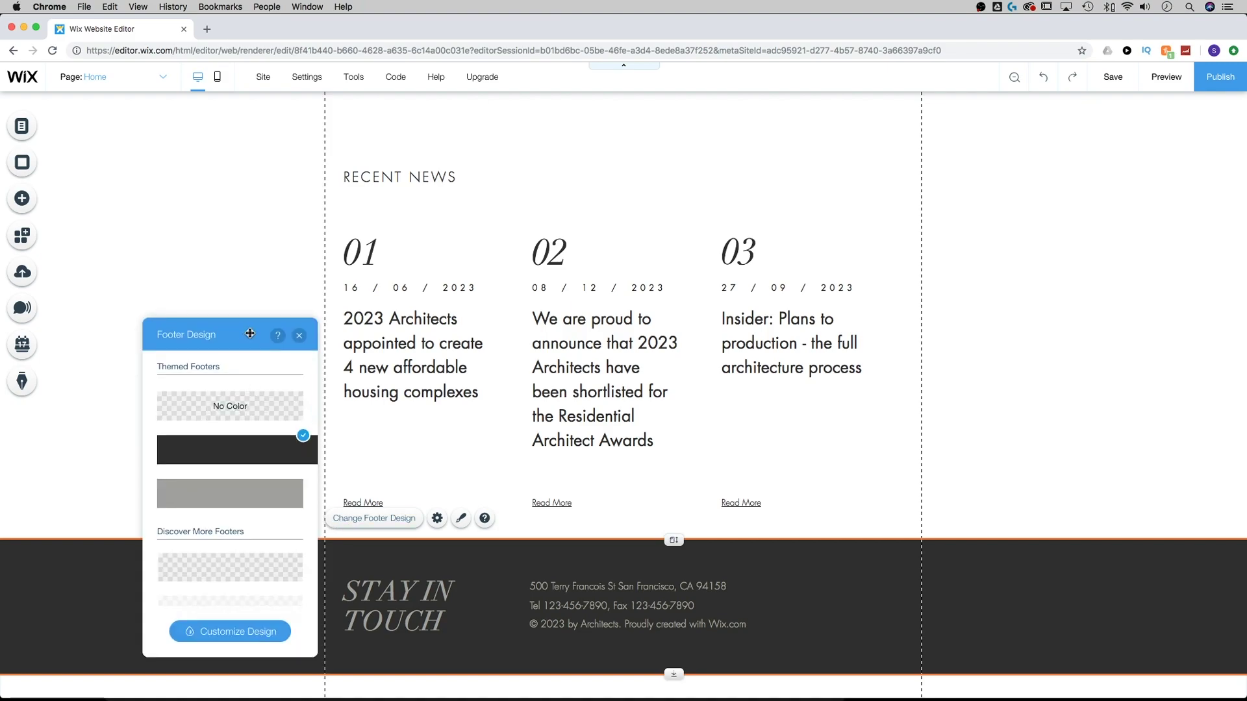
pyautogui.moveTo(250, 333); pyautogui.dragTo(278, 191)
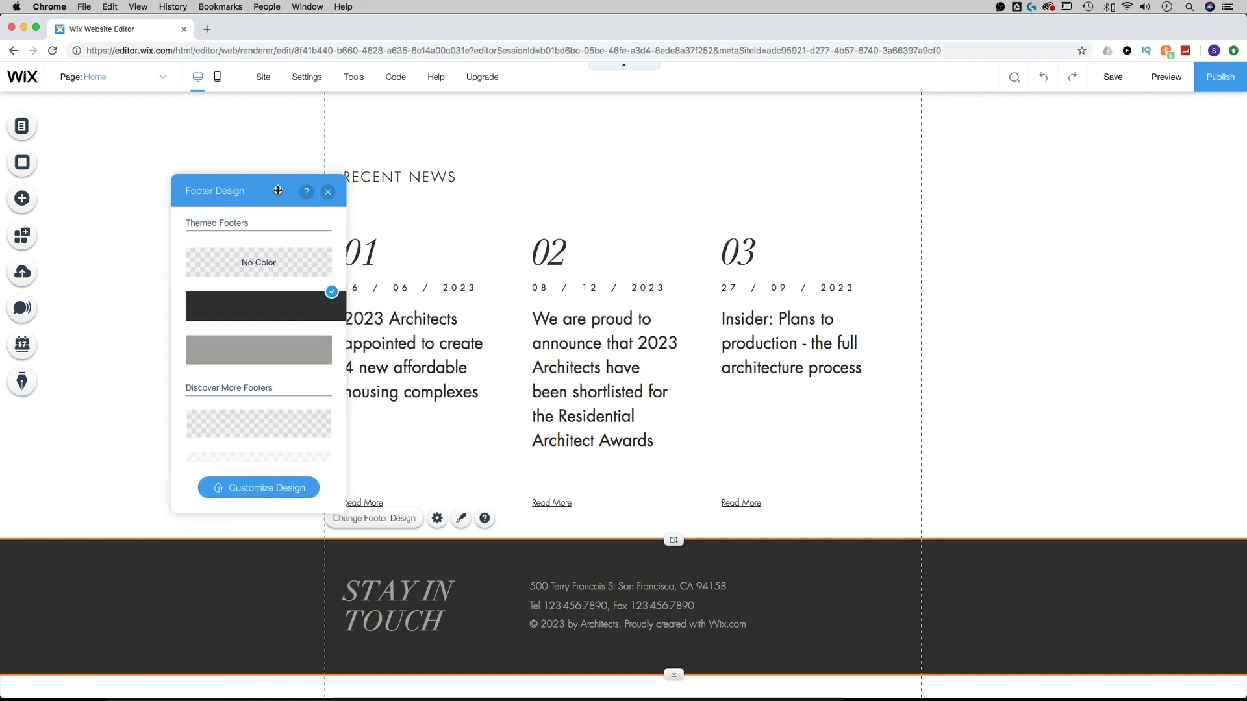
# Browse the preset footer designs and apply the dark blue gradient preset to the footer.
pyautogui.click(253, 352)
pyautogui.scroll(-5, 254, 362)
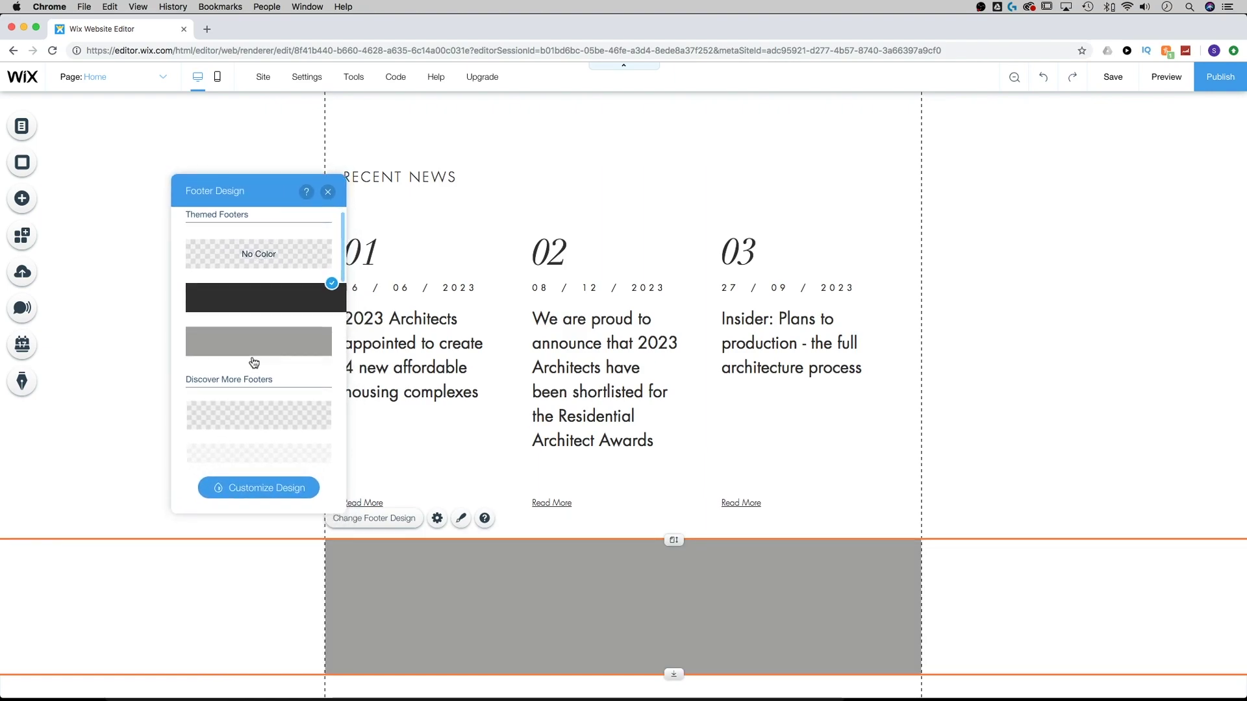
pyautogui.scroll(-10, 254, 361)
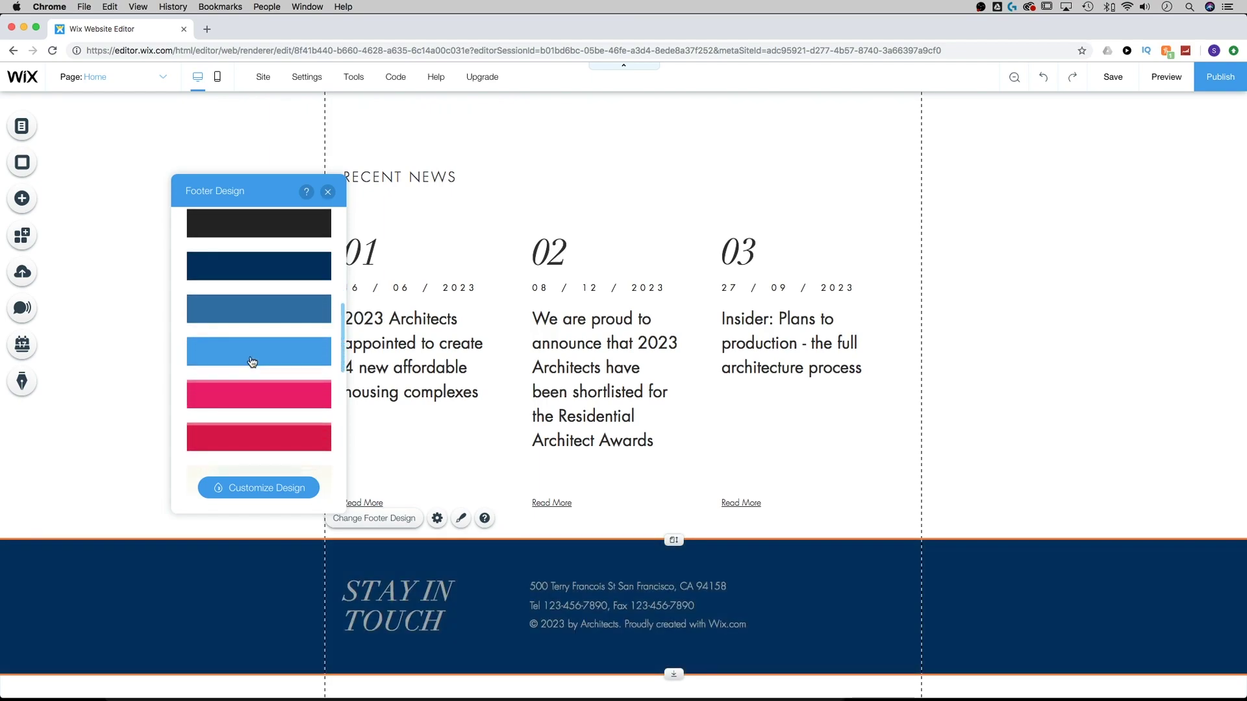
pyautogui.scroll(-5, 252, 362)
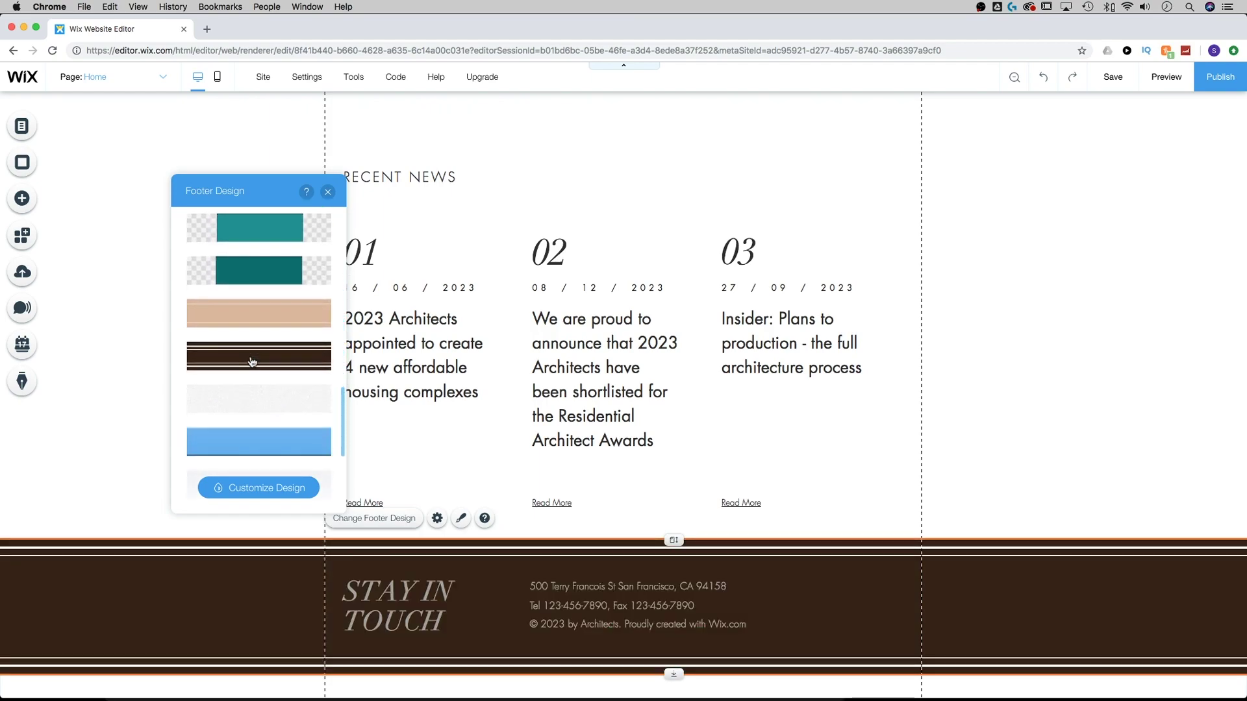
pyautogui.scroll(-2, 252, 341)
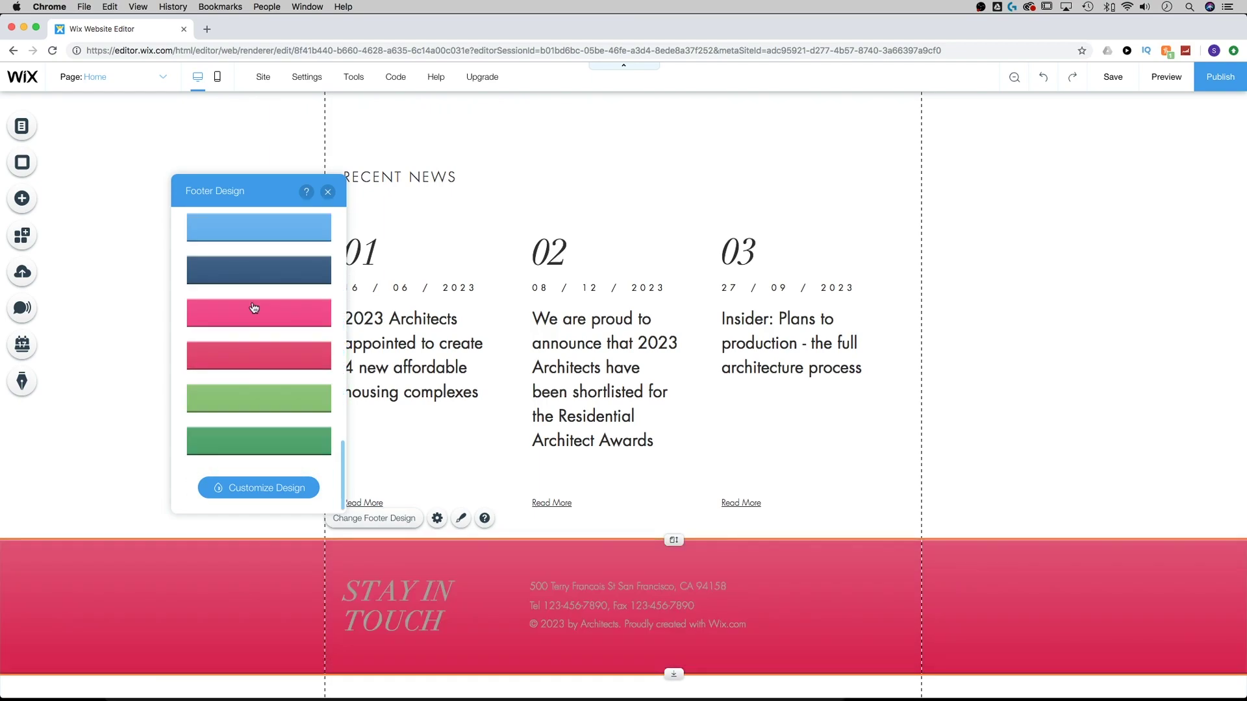
pyautogui.click(252, 273)
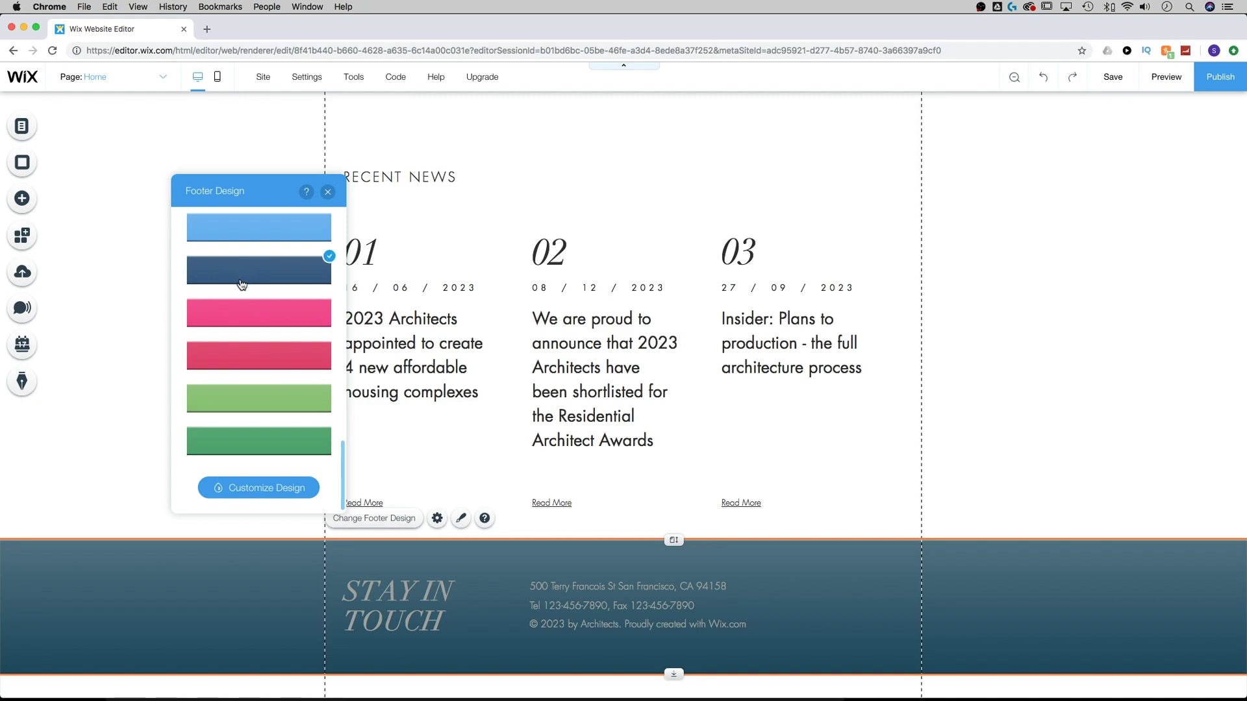
# Customize the footer design with background color #202A32 at 100% opacity and close the design settings.
pyautogui.click(259, 484)
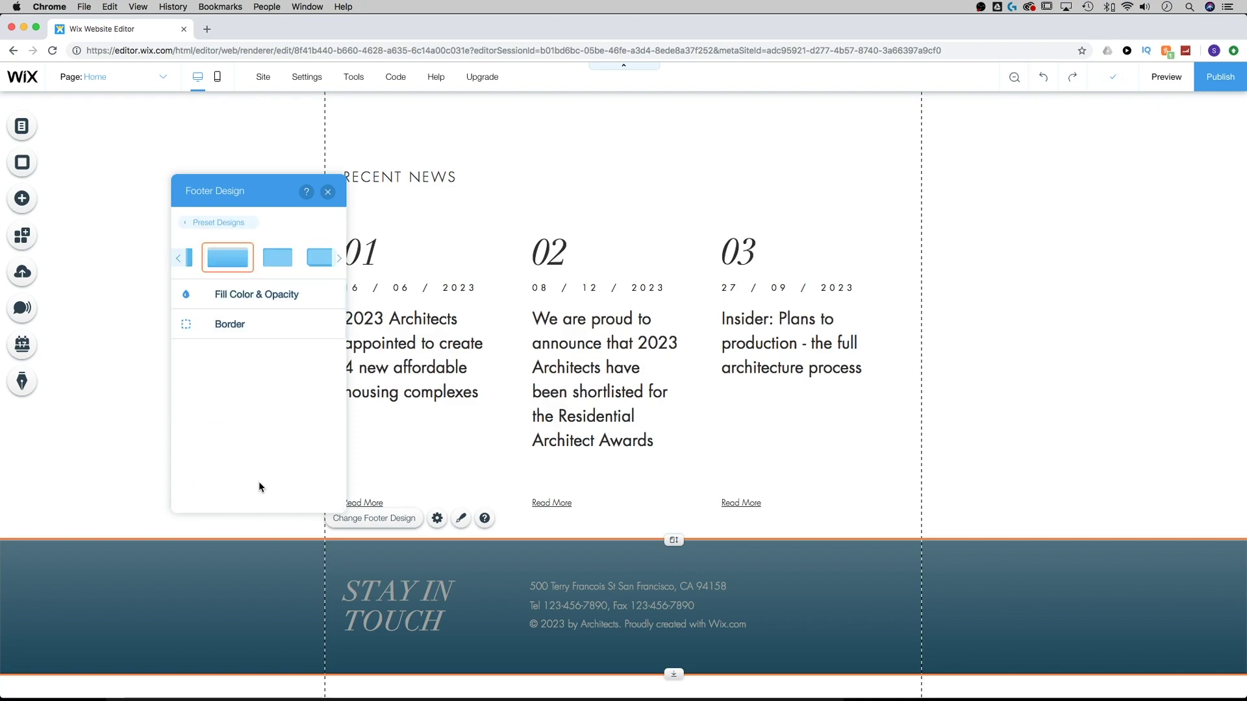
pyautogui.click(232, 296)
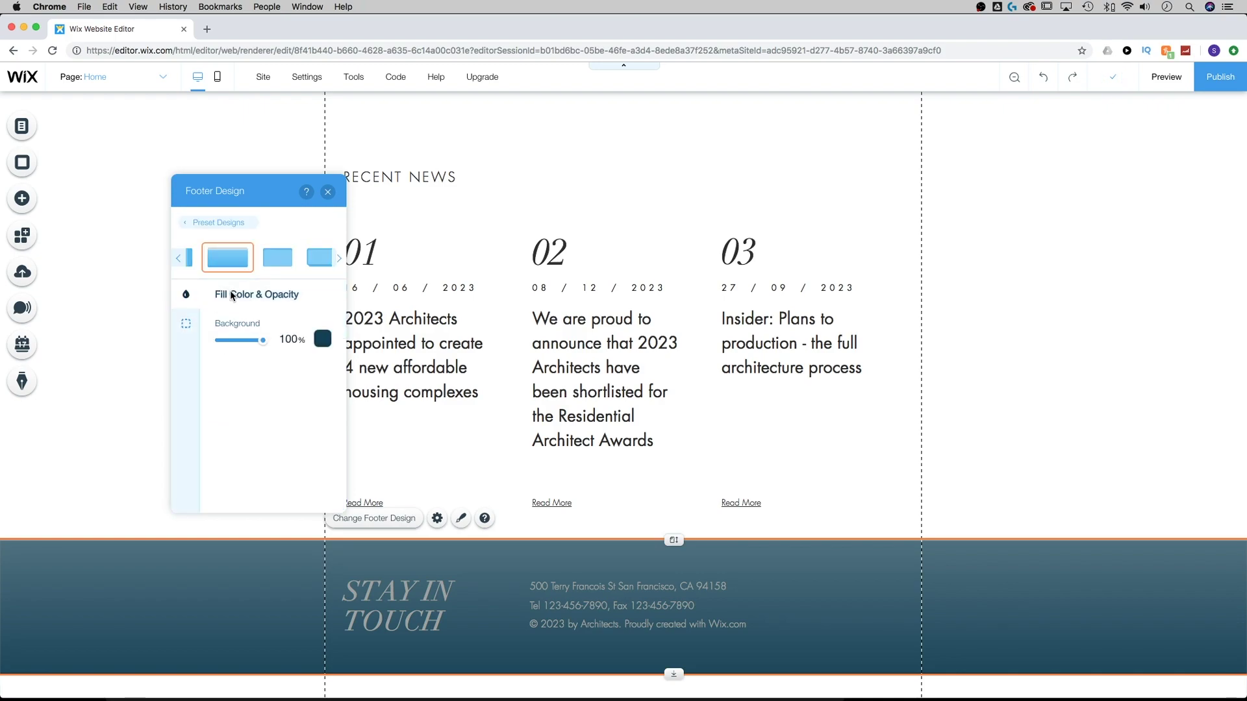
pyautogui.moveTo(265, 341)
pyautogui.mouseDown()
pyautogui.moveTo(231, 345)
pyautogui.moveTo(273, 340)
pyautogui.mouseUp()
pyautogui.click(323, 339)
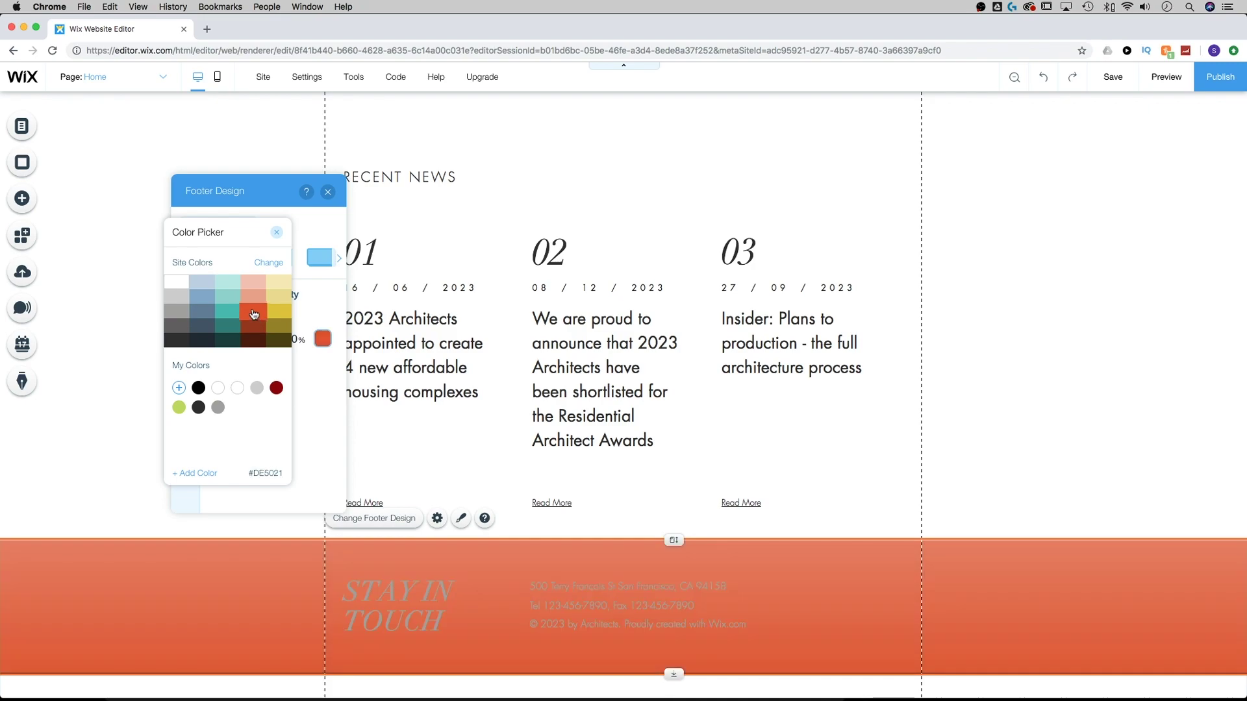
pyautogui.click(203, 343)
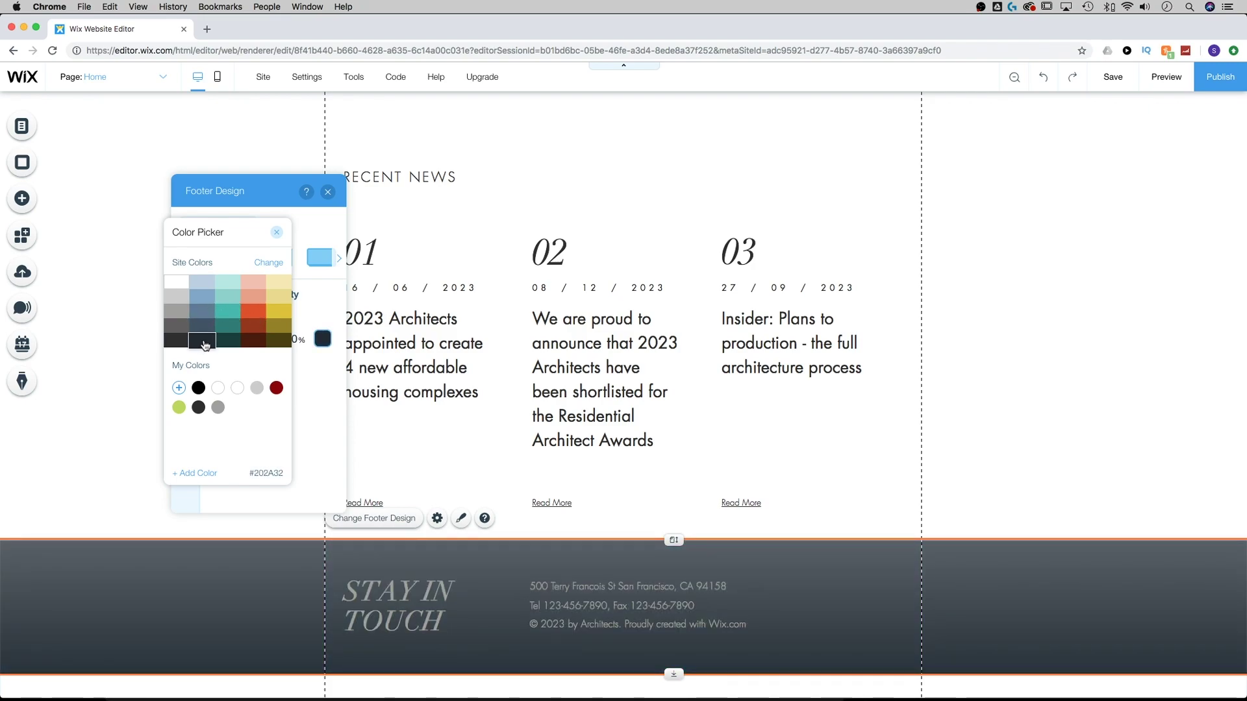
pyautogui.click(277, 233)
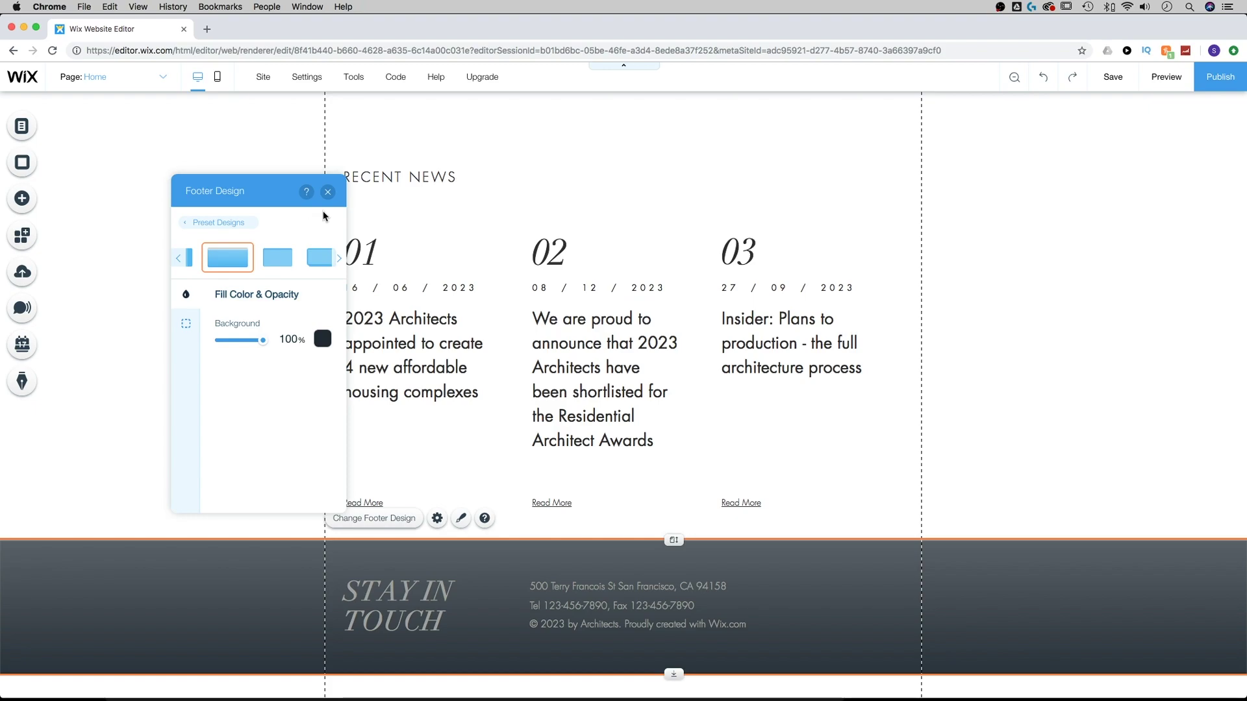
pyautogui.click(328, 194)
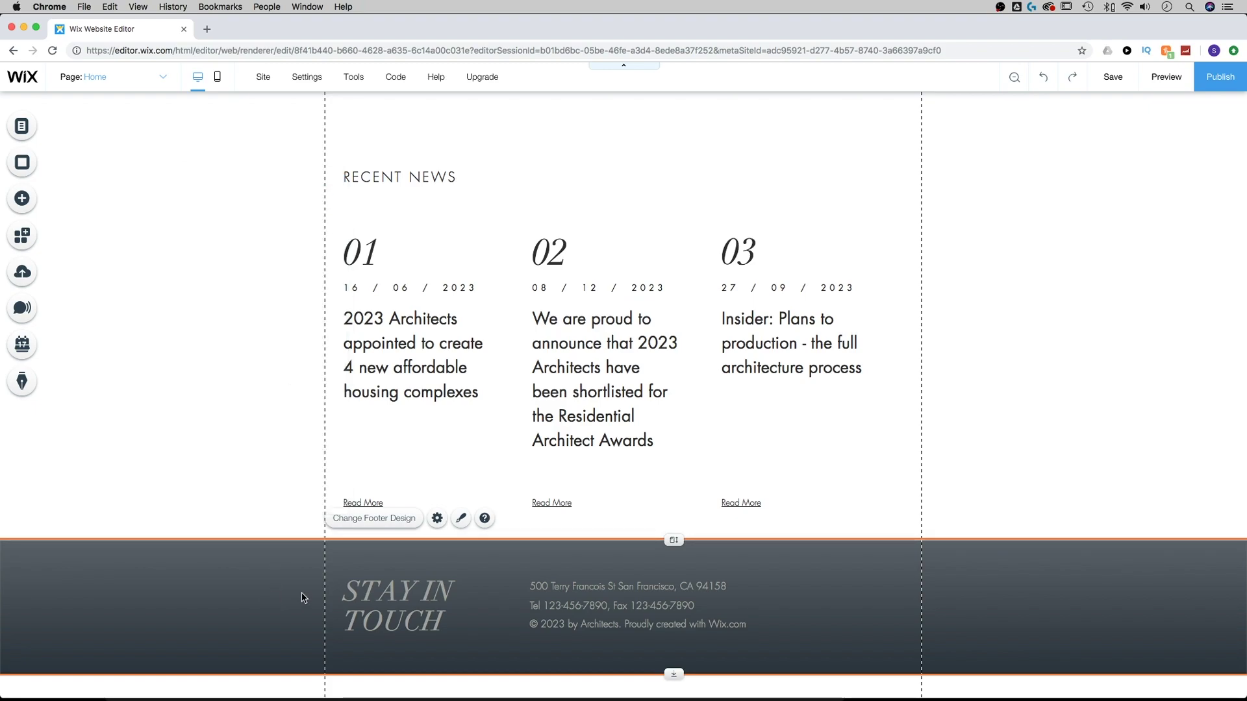
# Add the outlined house icon from the vector art and attach it to the header beside the ARCHITECTS logo text.
pyautogui.scroll(20, 254, 475)
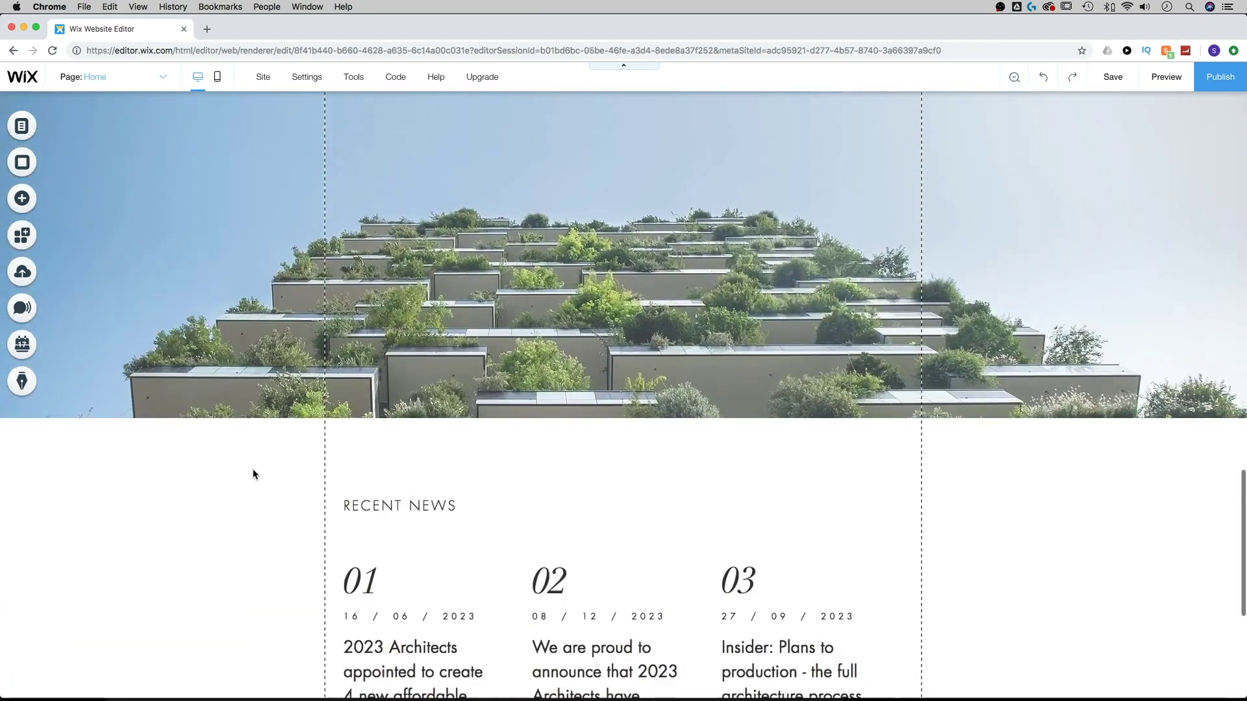
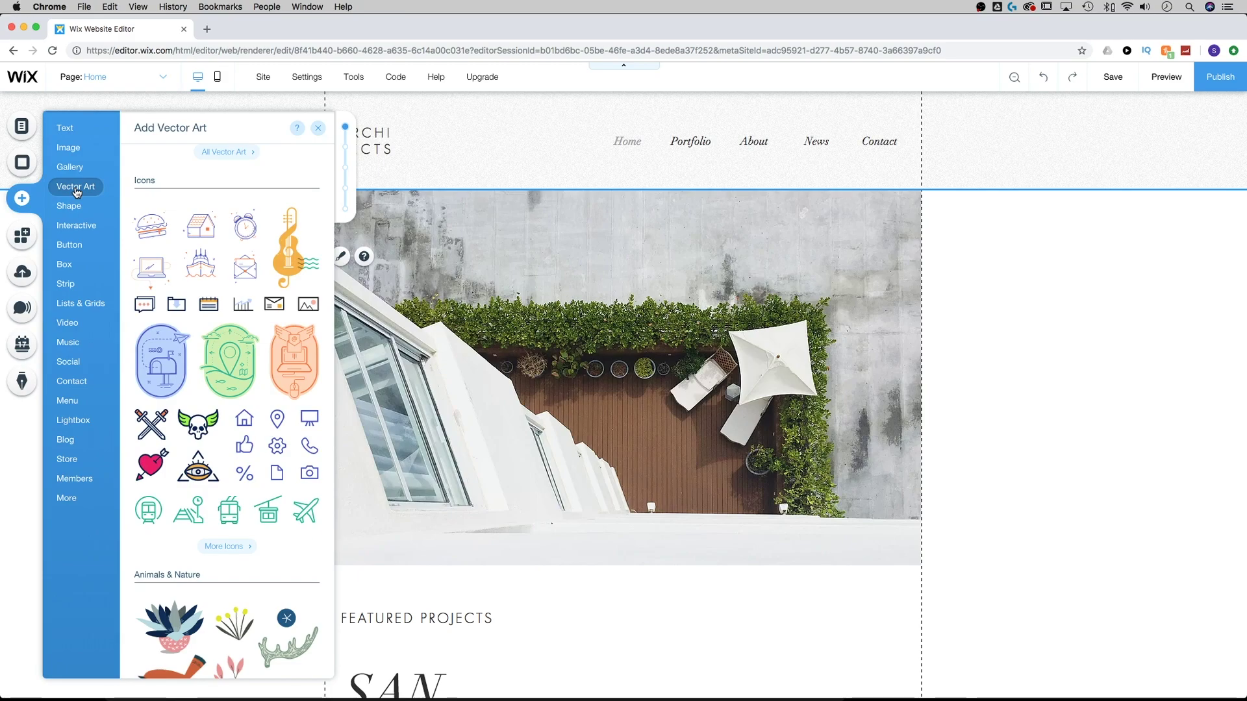
pyautogui.moveTo(245, 420); pyautogui.dragTo(450, 280)
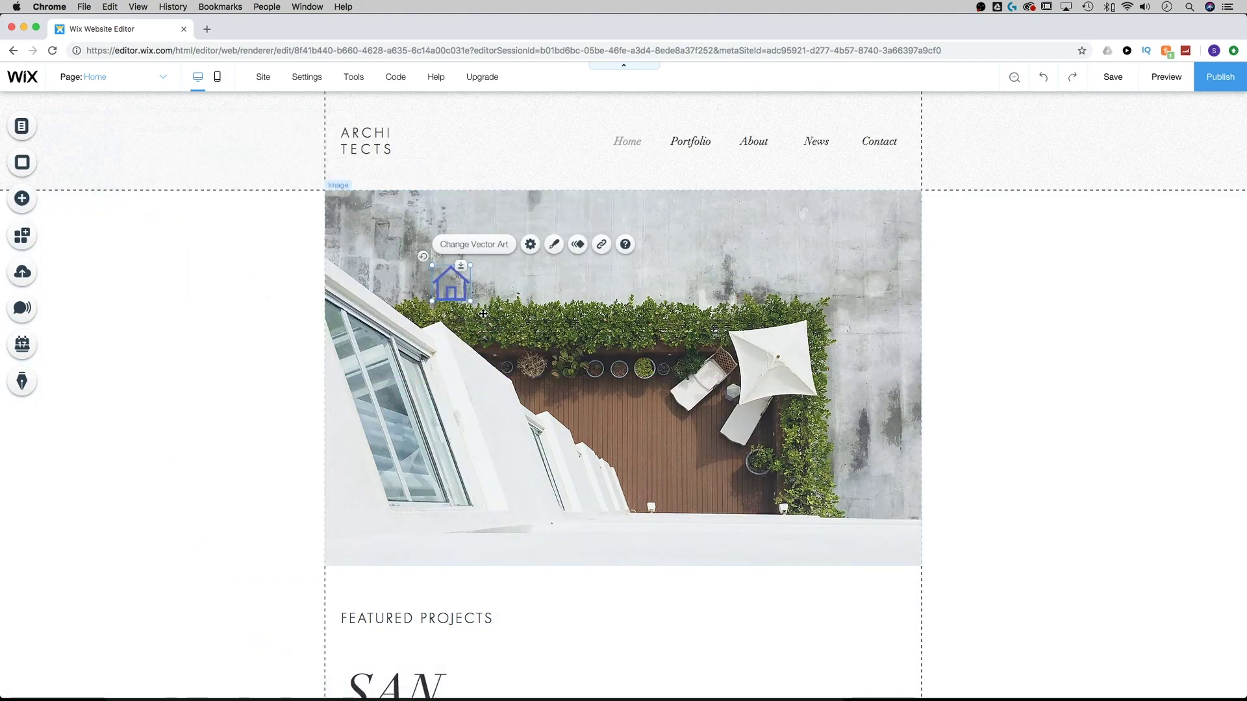
pyautogui.moveTo(450, 282); pyautogui.dragTo(457, 144)
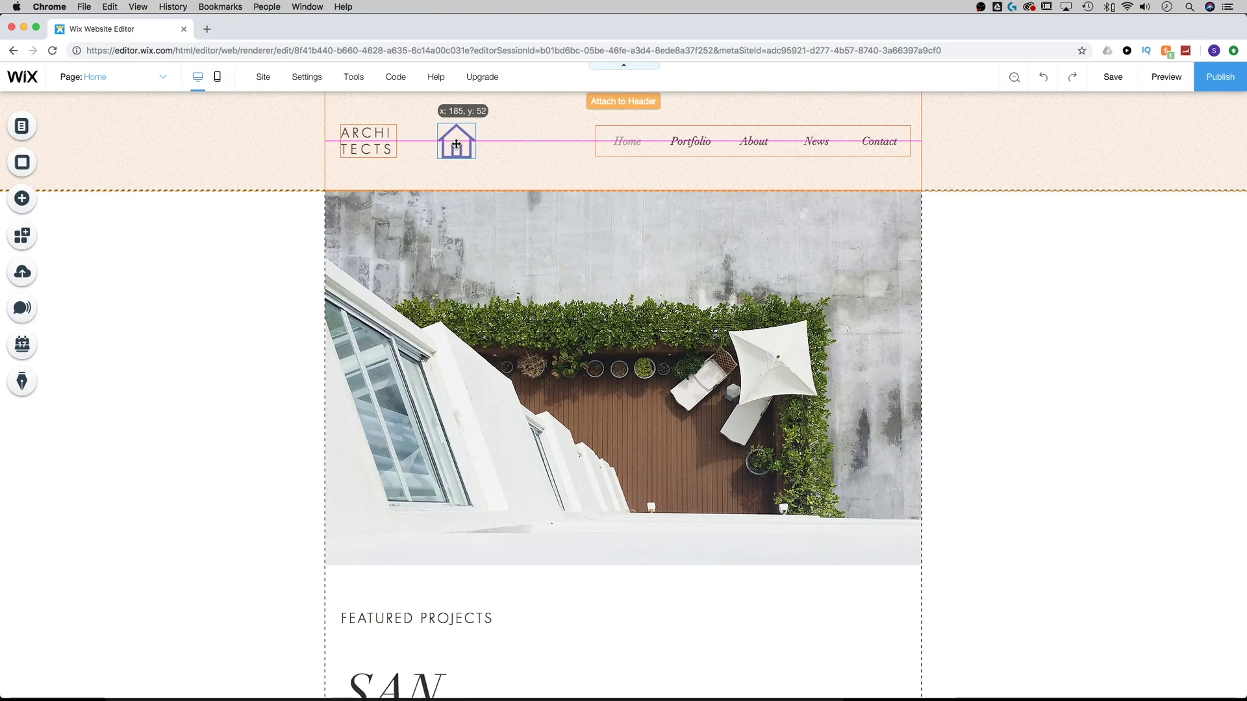
pyautogui.moveTo(456, 145); pyautogui.dragTo(457, 144)
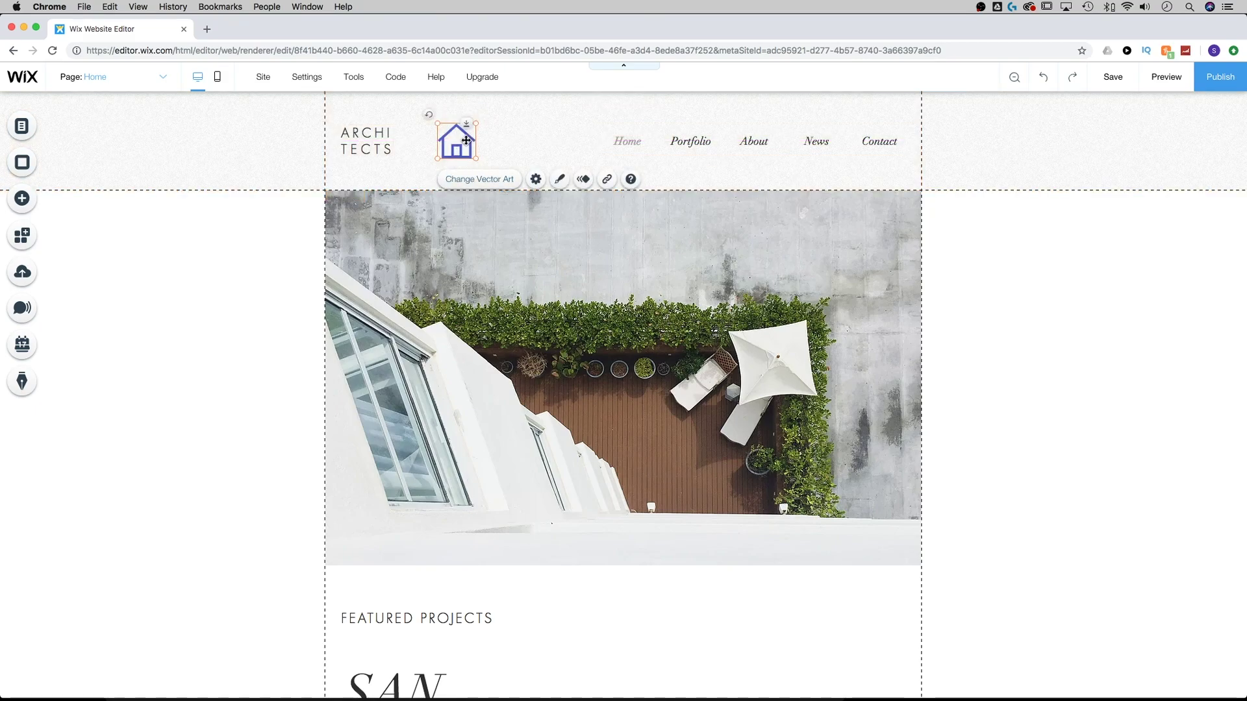
# Recolor the house icon in the header to the dark grey site color #2F2E2E and close its design settings.
pyautogui.click(560, 180)
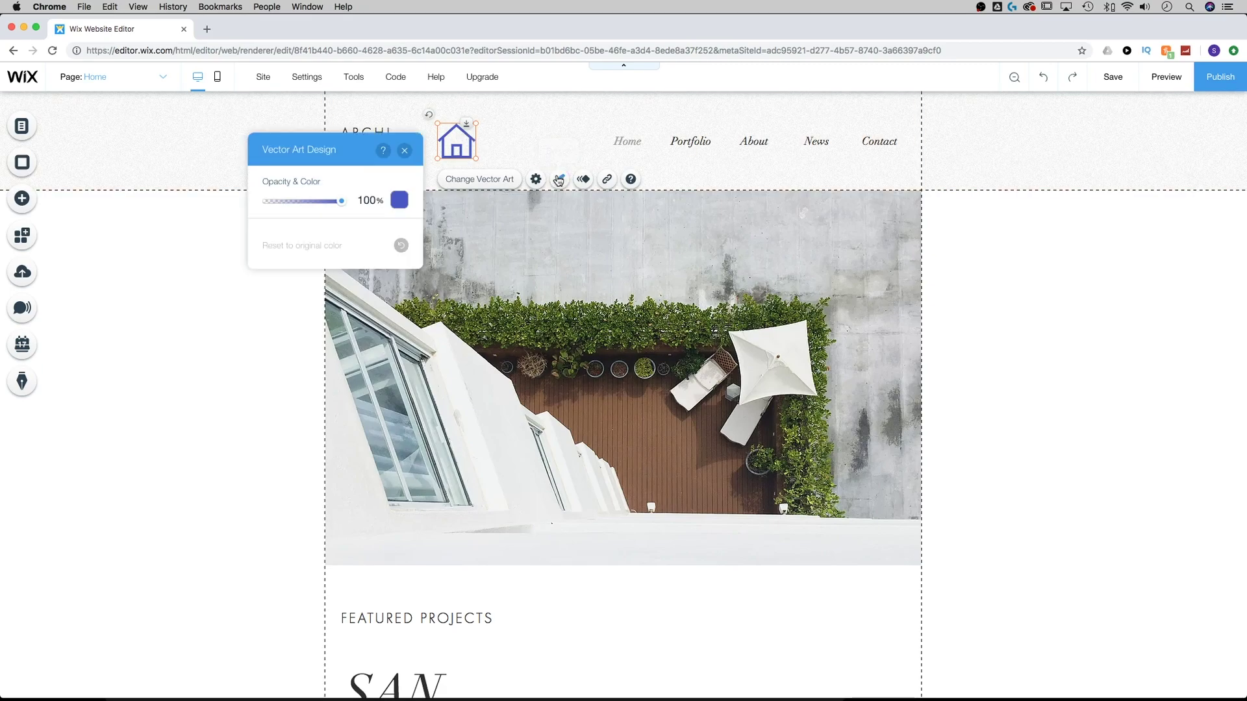
pyautogui.click(400, 201)
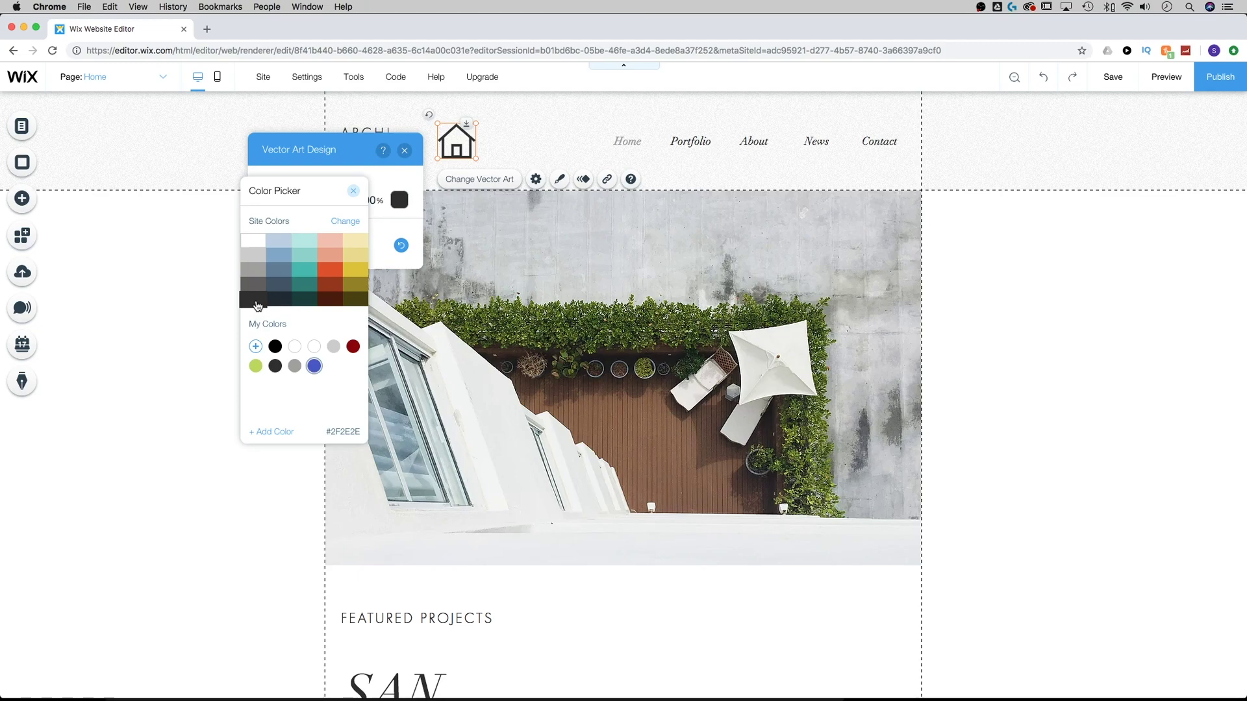
pyautogui.click(354, 192)
pyautogui.click(404, 150)
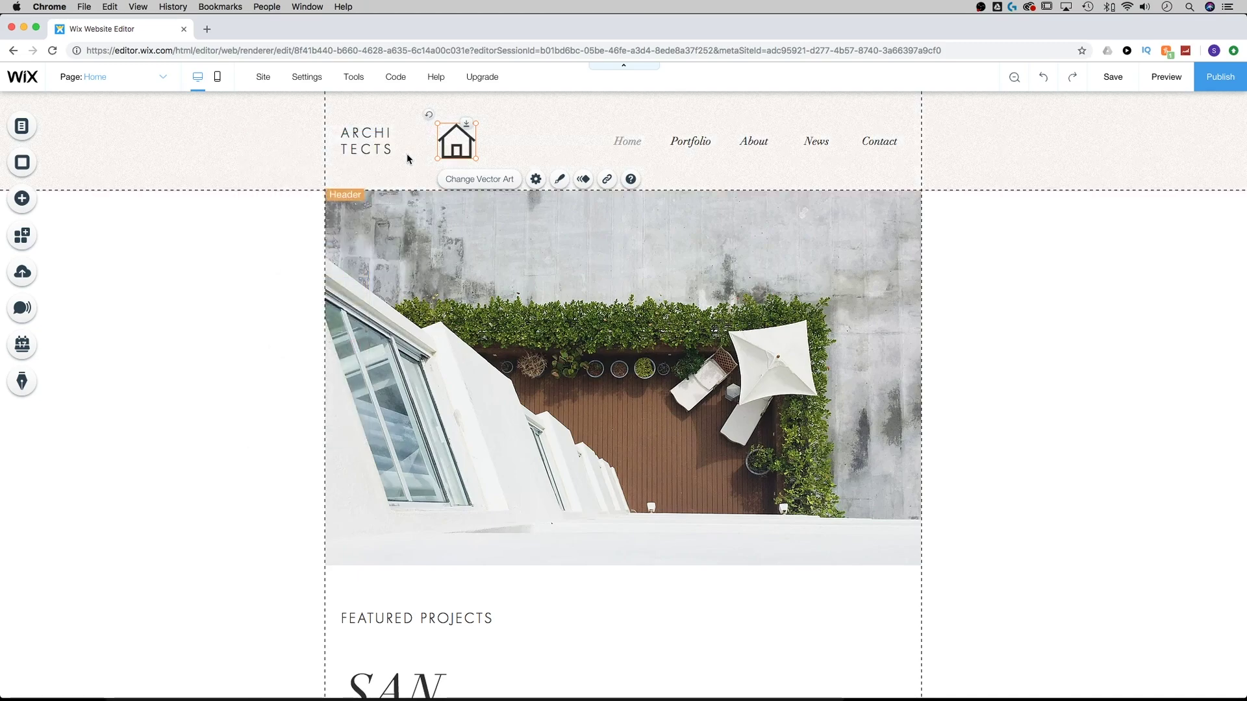
# Rearrange the header logo so the house icon sits directly in front of the ARCHITECTS text.
pyautogui.moveTo(460, 144); pyautogui.dragTo(431, 137)
pyautogui.click(390, 138)
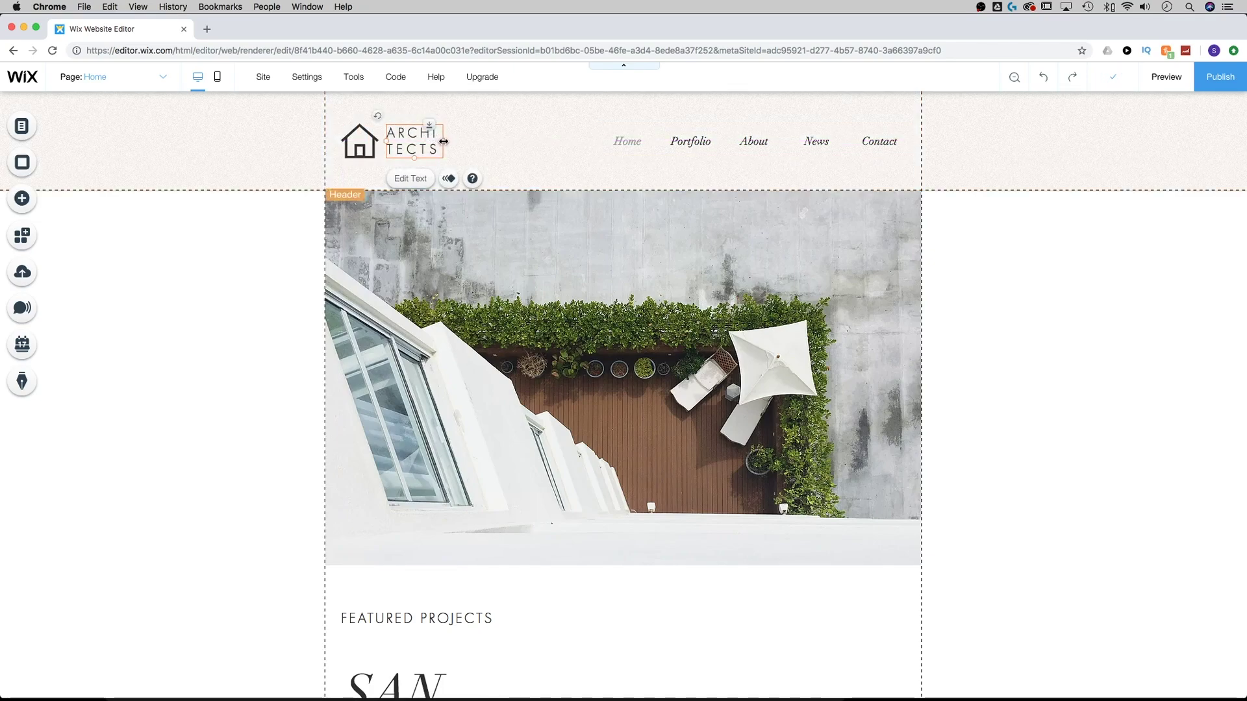
pyautogui.moveTo(444, 142)
pyautogui.mouseDown()
pyautogui.moveTo(515, 140)
pyautogui.moveTo(444, 142)
pyautogui.mouseUp()
# Add the social bar with plain grey icons near the page end and move it into the footer.
pyautogui.scroll(-5, 267, 292)
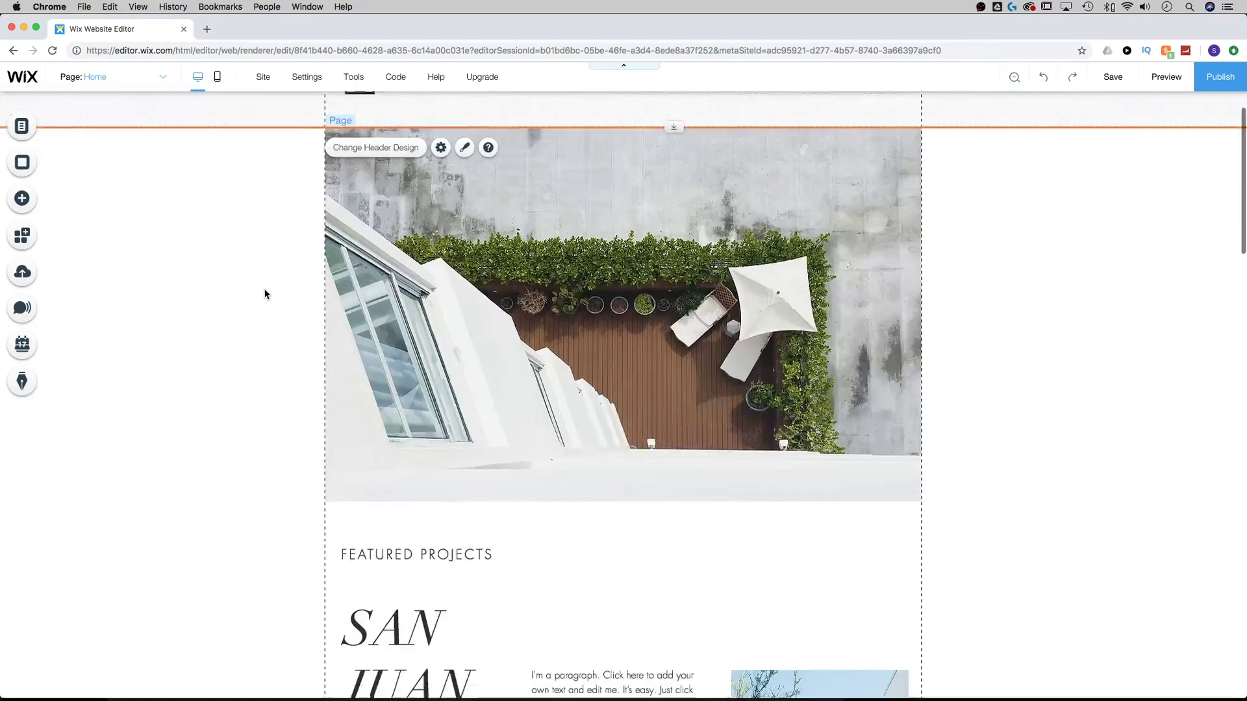
pyautogui.scroll(-15, 264, 293)
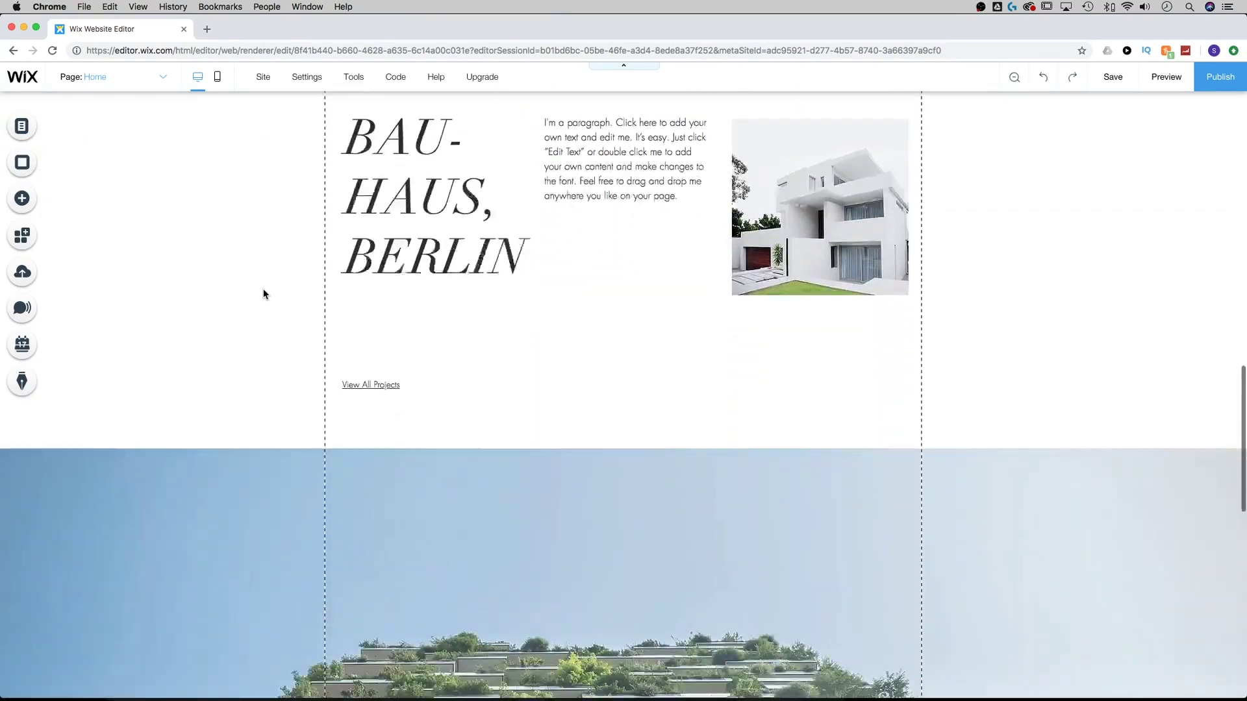
pyautogui.scroll(-8, 263, 290)
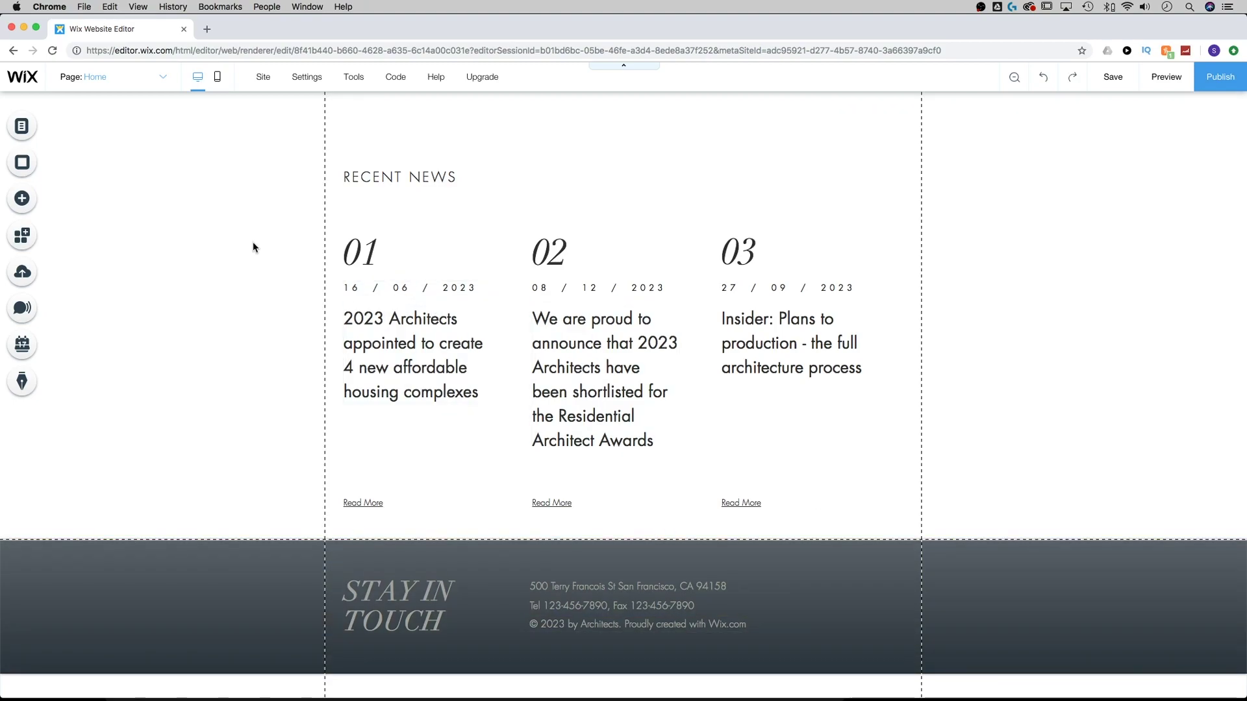
pyautogui.click(30, 201)
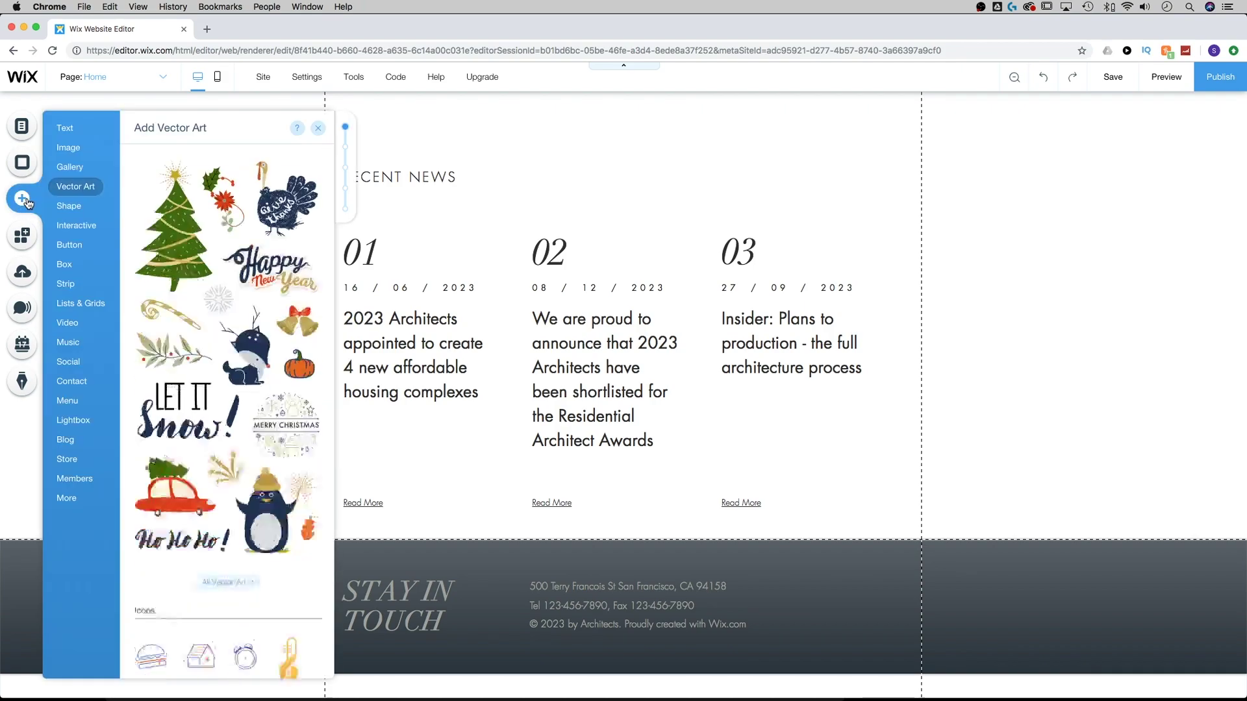
pyautogui.moveTo(77, 364)
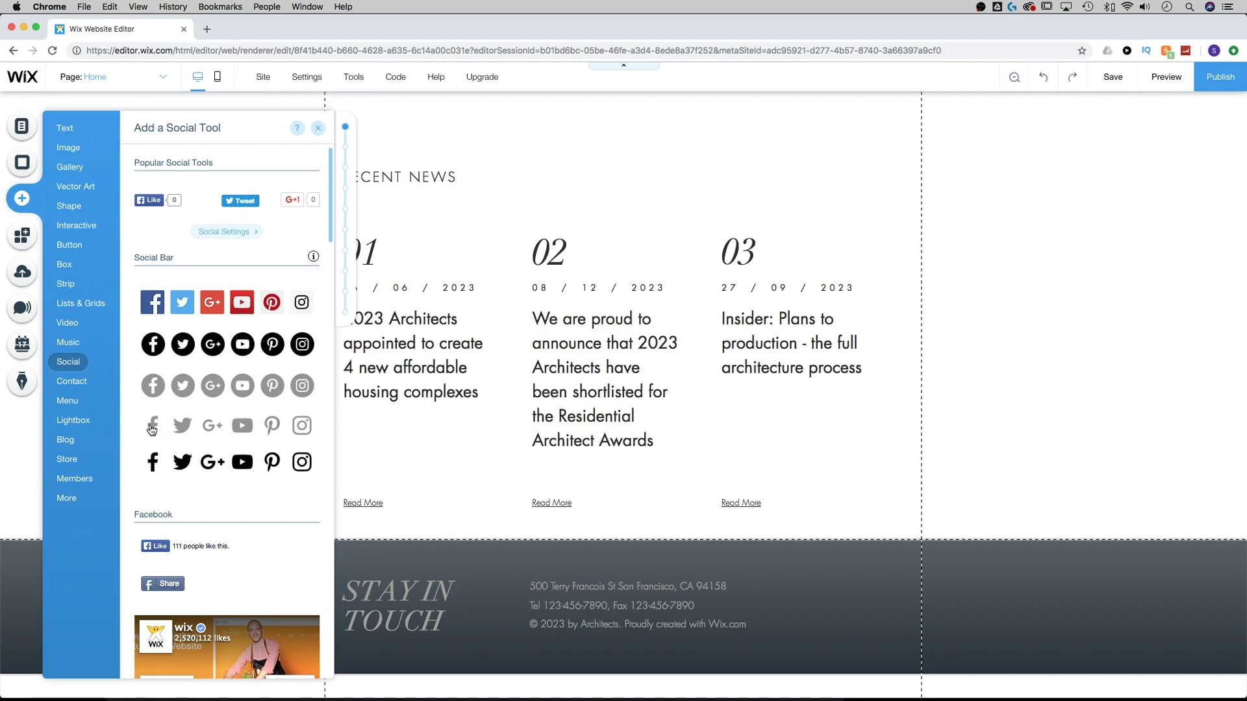
pyautogui.moveTo(154, 428); pyautogui.dragTo(707, 525)
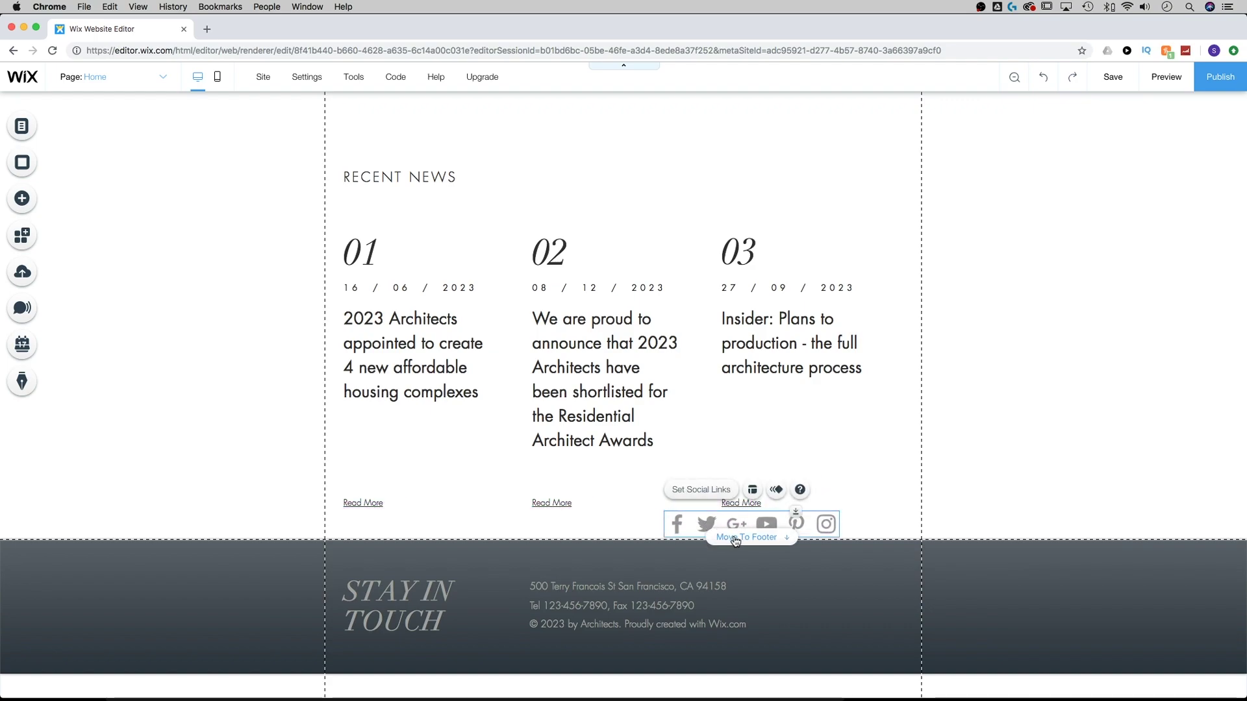
pyautogui.click(735, 538)
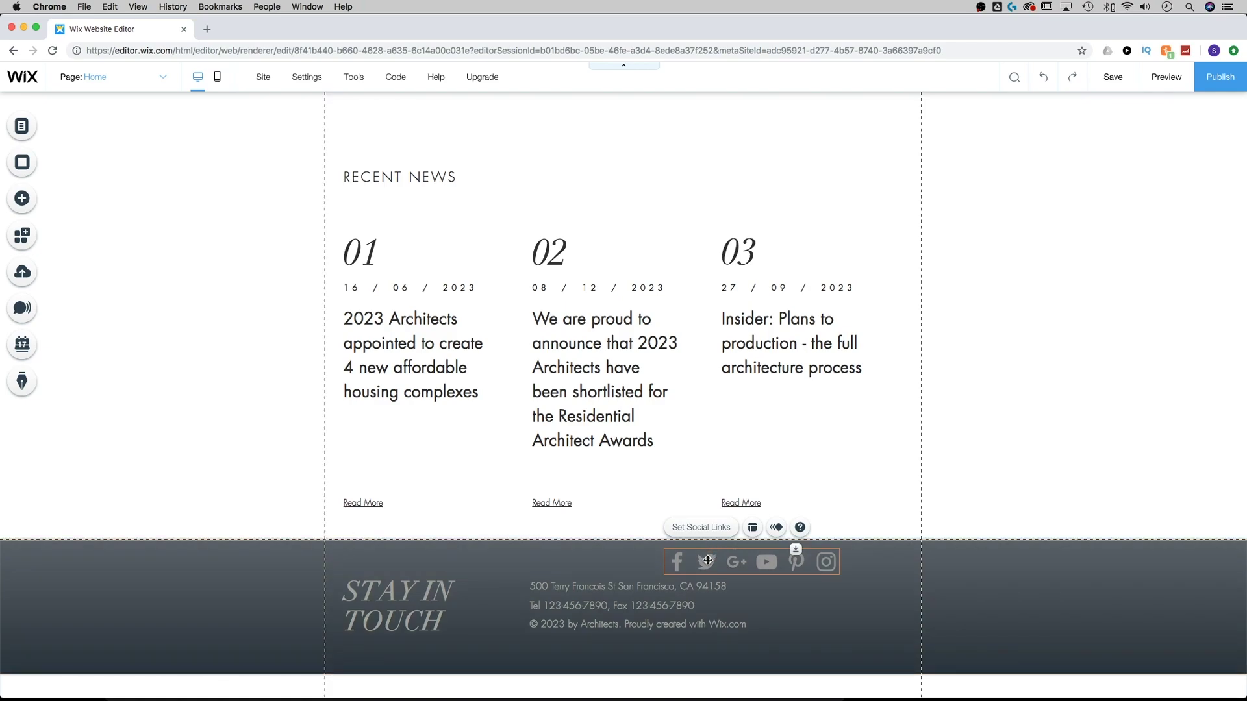
# Position the social bar beside the footer's contact details and set its icon size to 23 px.
pyautogui.moveTo(706, 562); pyautogui.dragTo(767, 599)
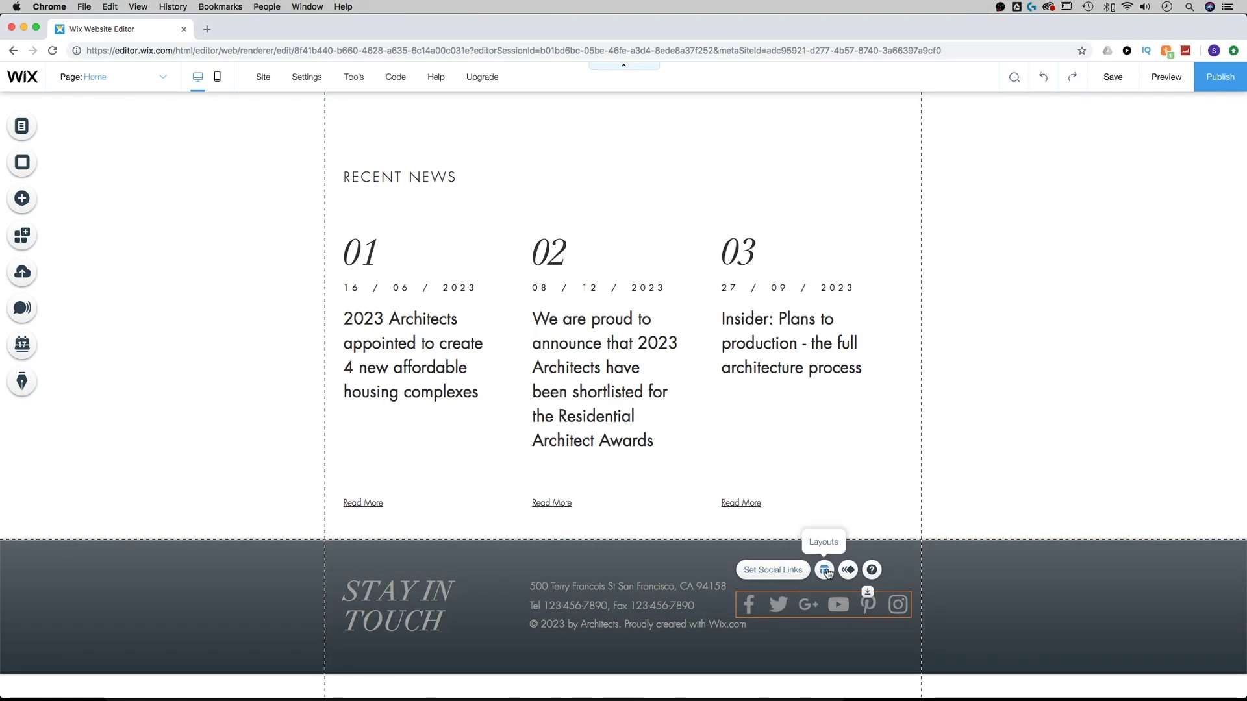
pyautogui.click(825, 571)
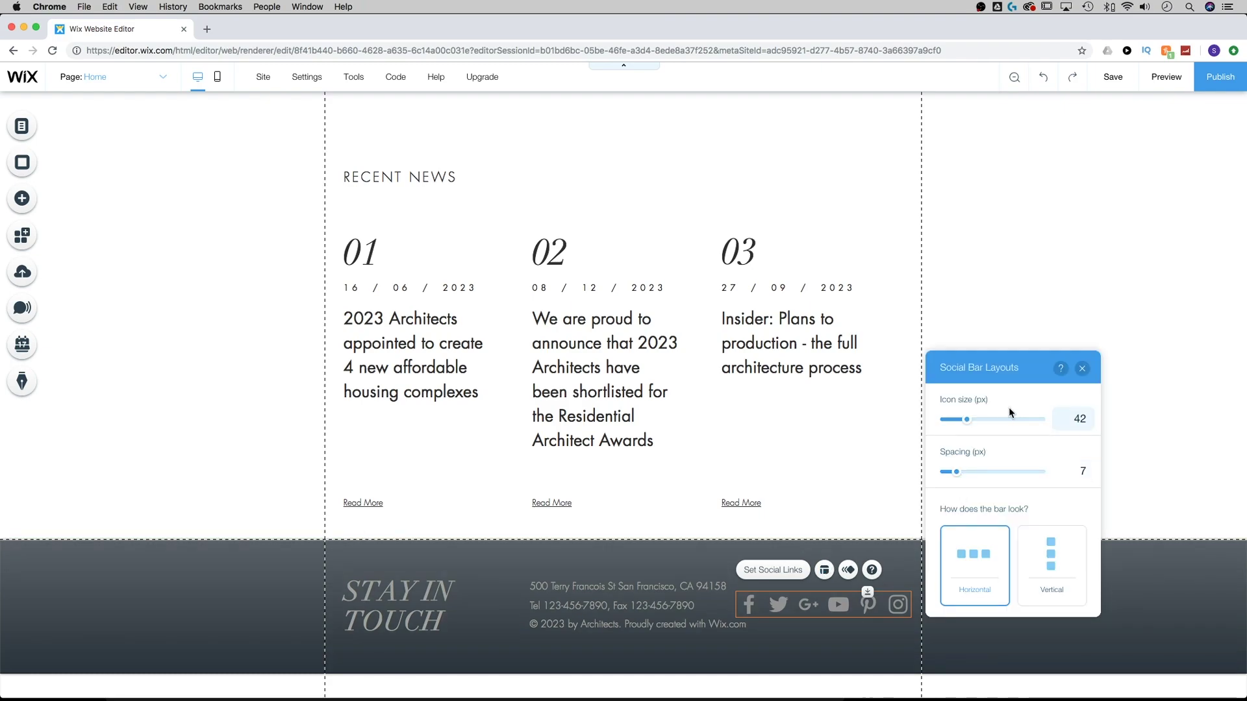
pyautogui.moveTo(970, 424); pyautogui.dragTo(952, 425)
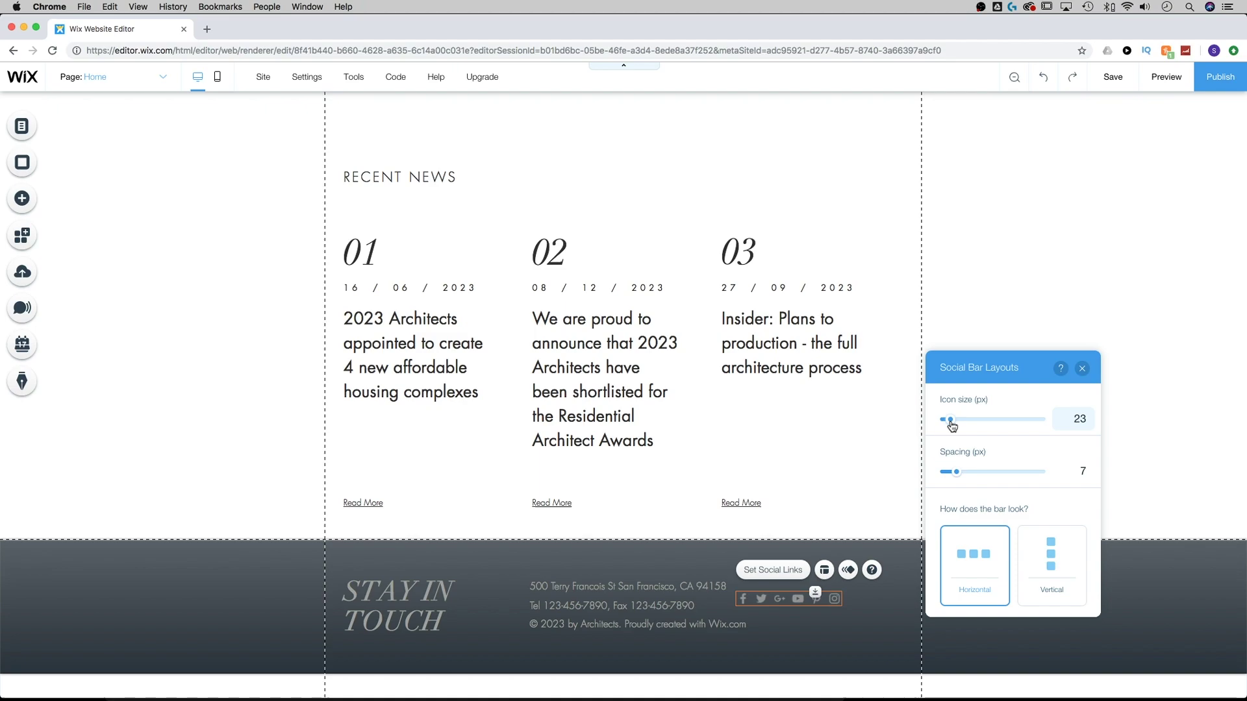
# Close the social bar layout settings and place the bar in the footer, aligned with the copyright line beside the contact details.
pyautogui.click(1083, 377)
pyautogui.moveTo(770, 601); pyautogui.dragTo(813, 625)
pyautogui.click(996, 486)
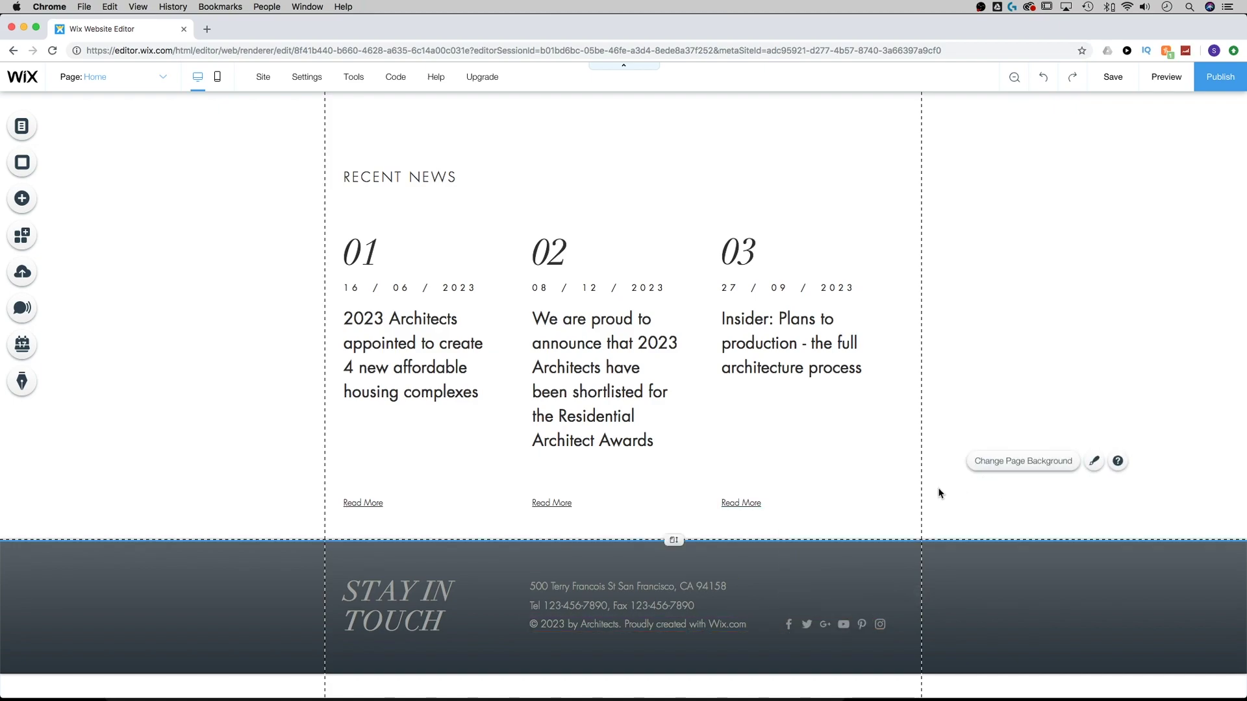
pyautogui.moveTo(842, 625); pyautogui.dragTo(839, 625)
pyautogui.click(979, 474)
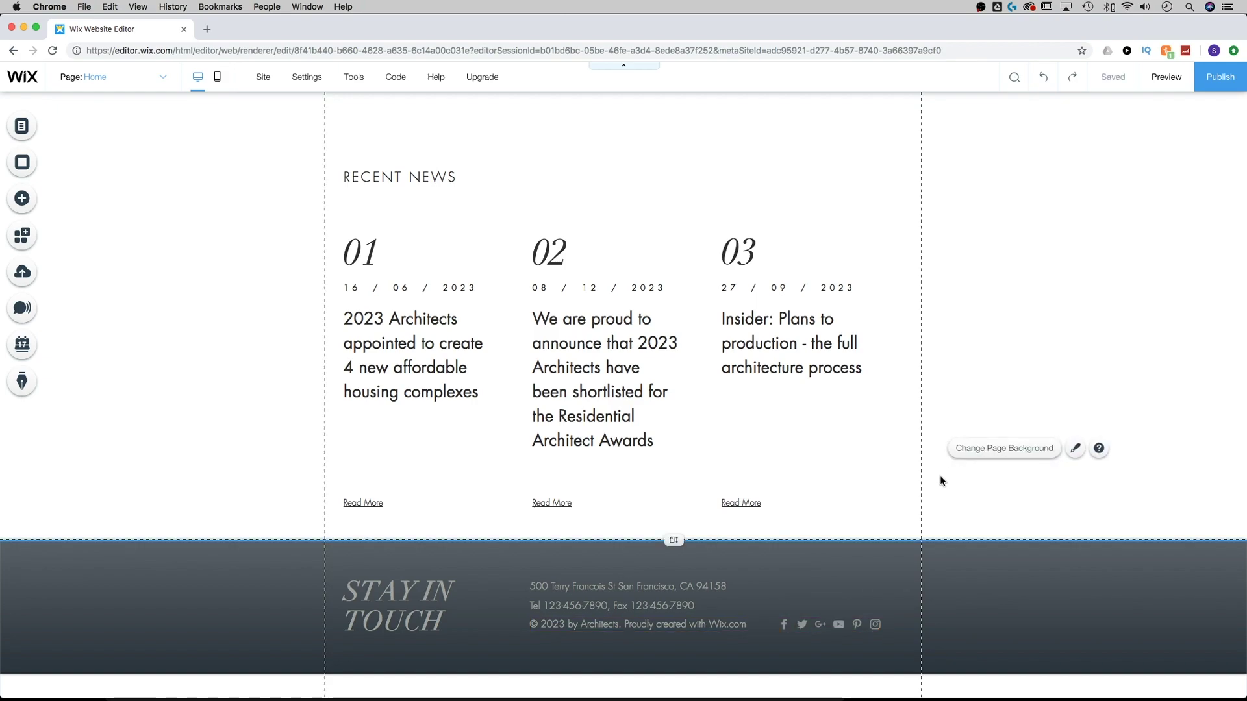
# Move the social bar out of the footer onto the page and delete it.
pyautogui.moveTo(825, 625); pyautogui.dragTo(840, 499)
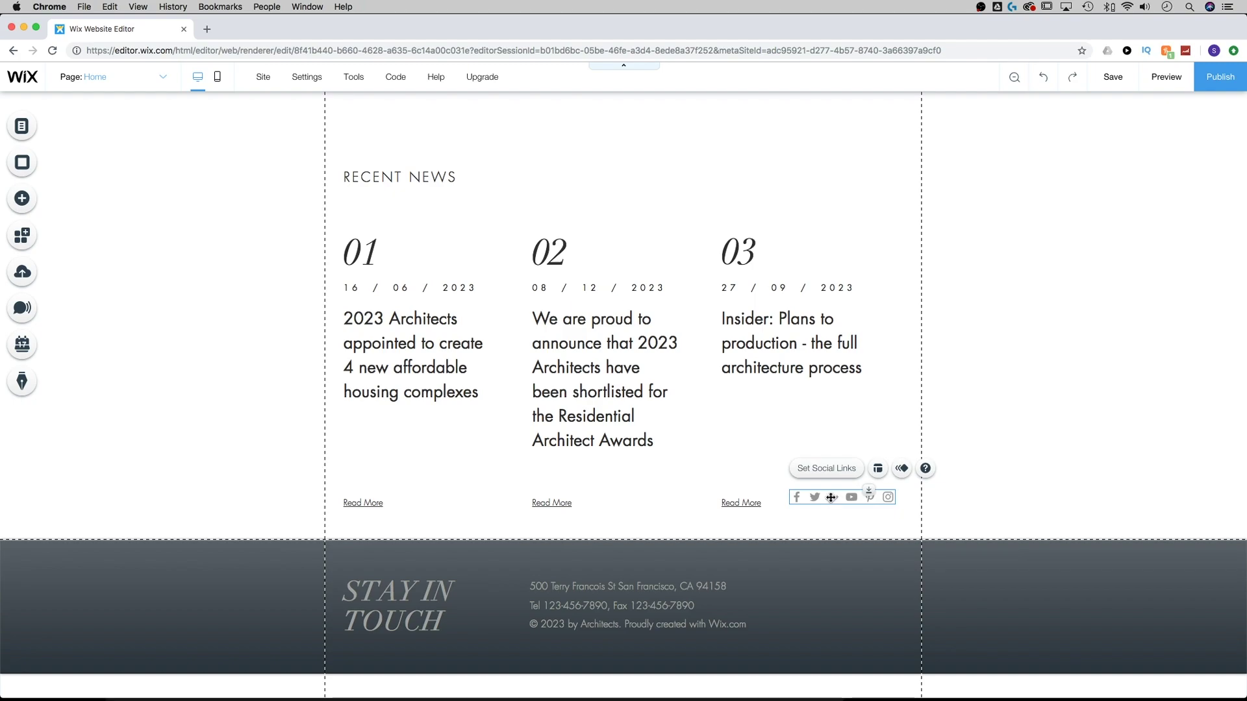
pyautogui.rightClick(831, 497)
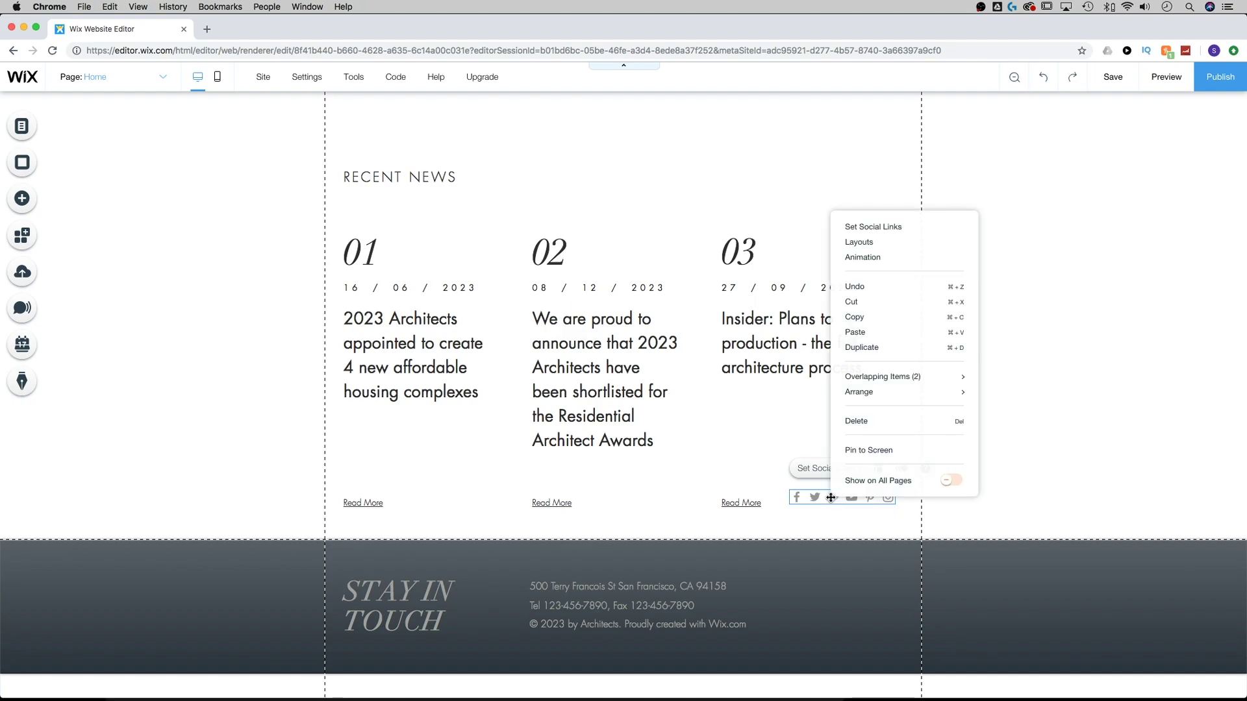
pyautogui.click(866, 424)
# Set the header's scroll behavior to Freezes and close its scroll settings.
pyautogui.scroll(15, 867, 423)
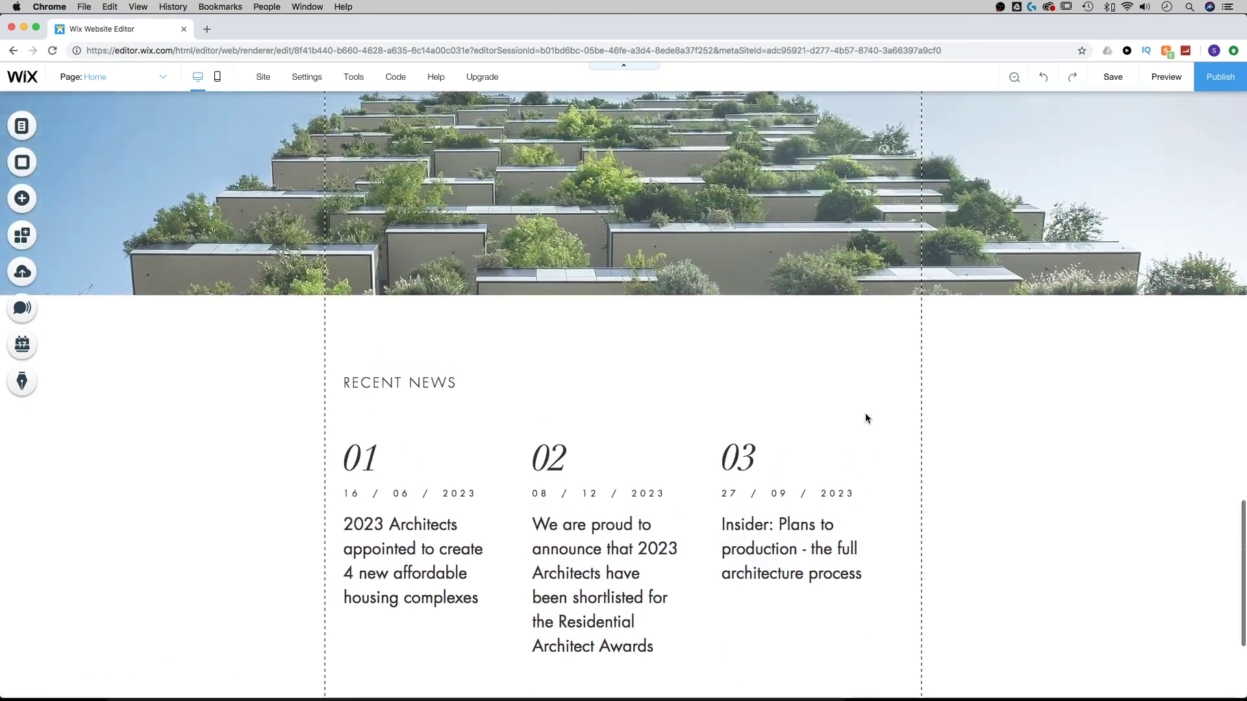
pyautogui.scroll(12, 865, 414)
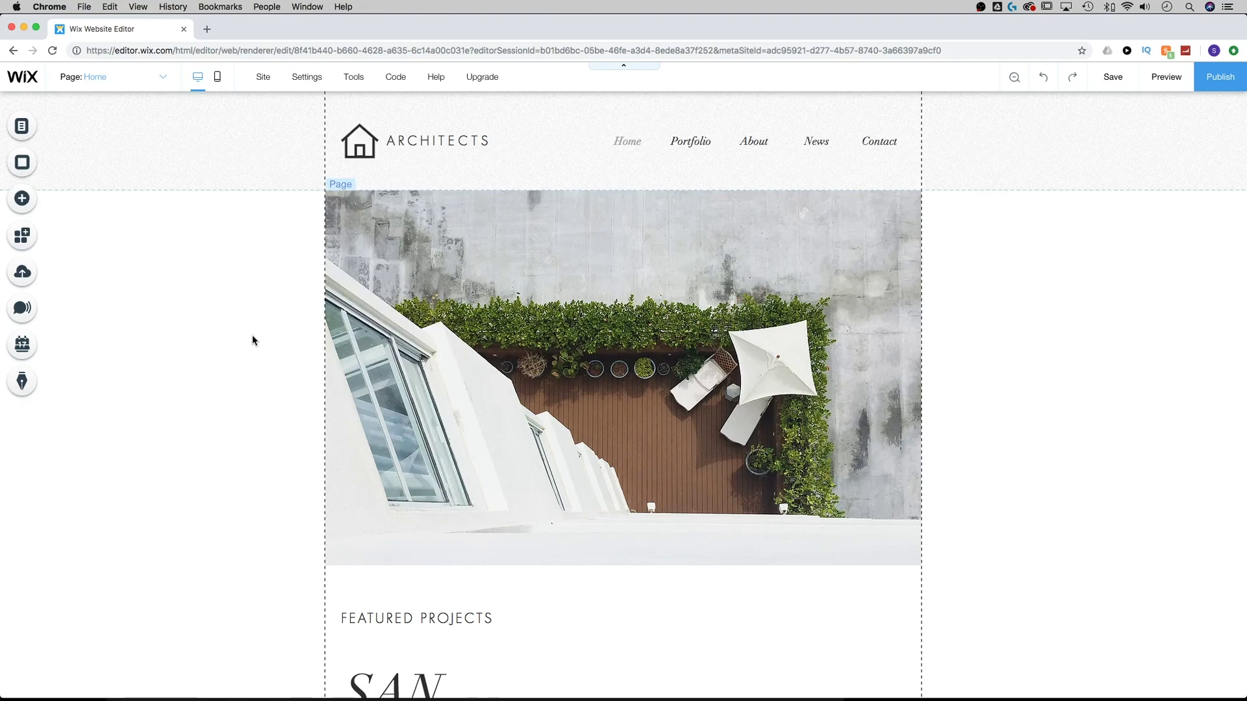
pyautogui.click(263, 167)
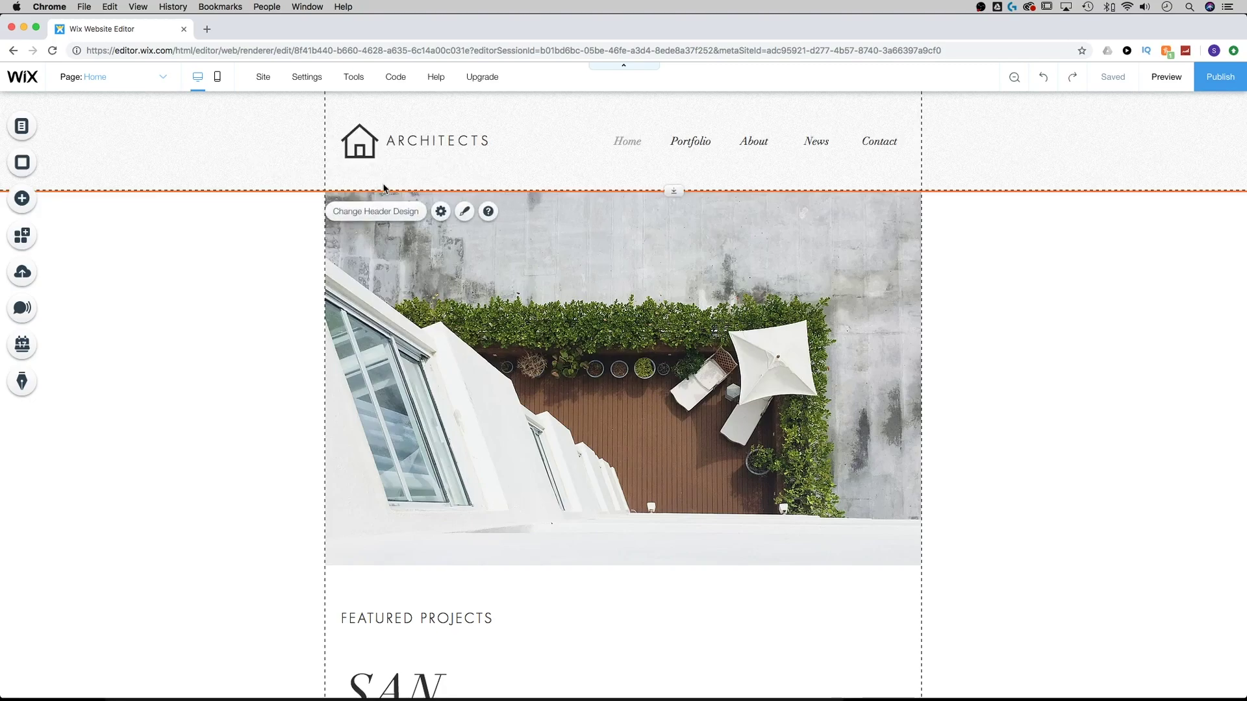
pyautogui.click(440, 211)
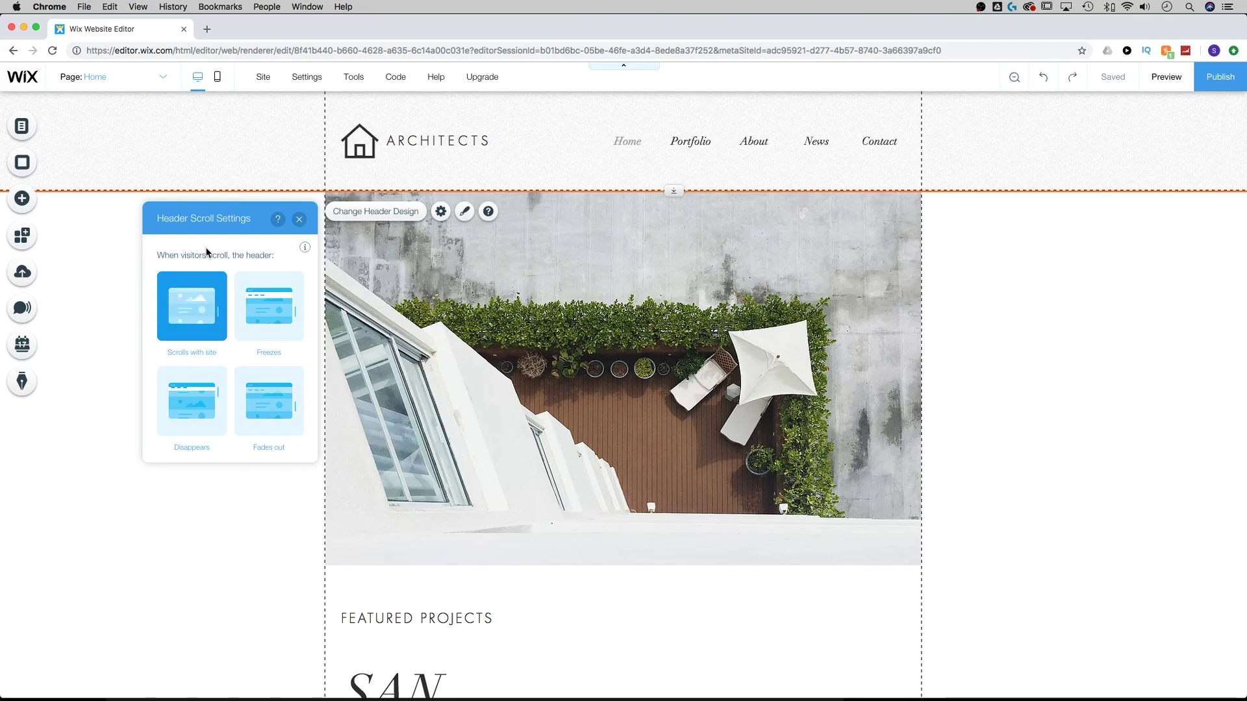
pyautogui.click(276, 303)
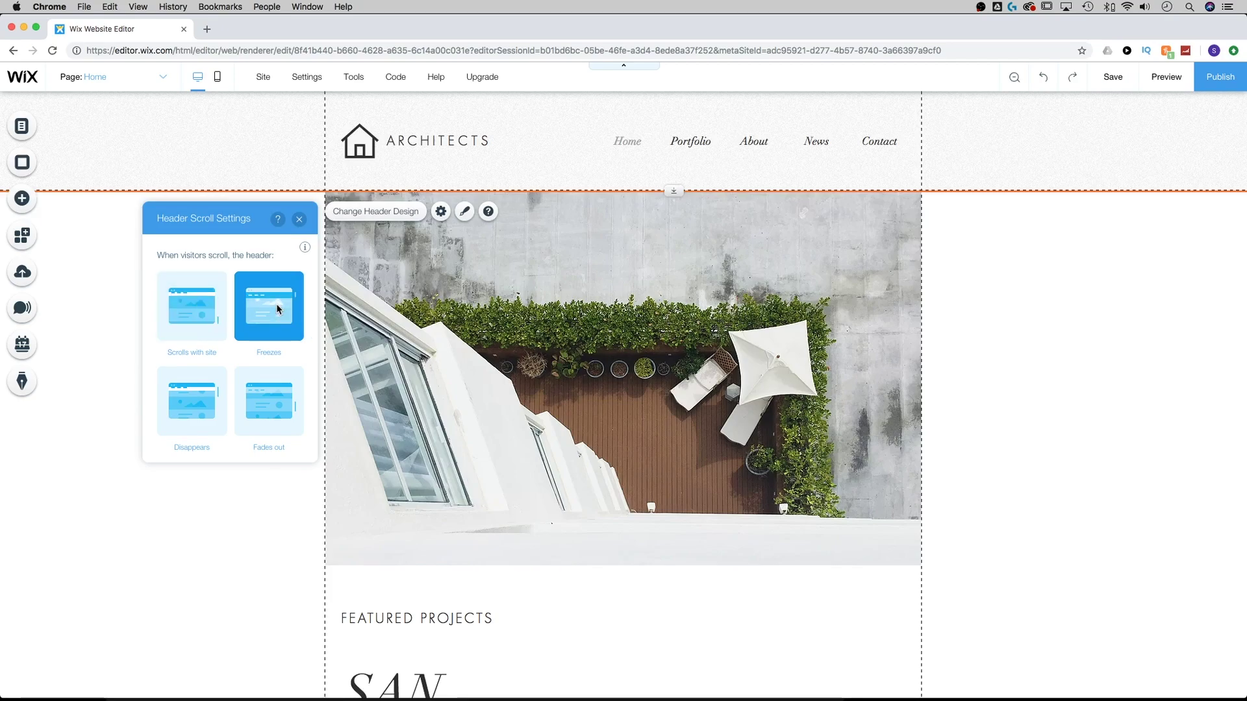
pyautogui.click(299, 219)
# Preview the site, check how the header behaves while the home page scrolls, and return to the editor.
pyautogui.scroll(-3, 294, 230)
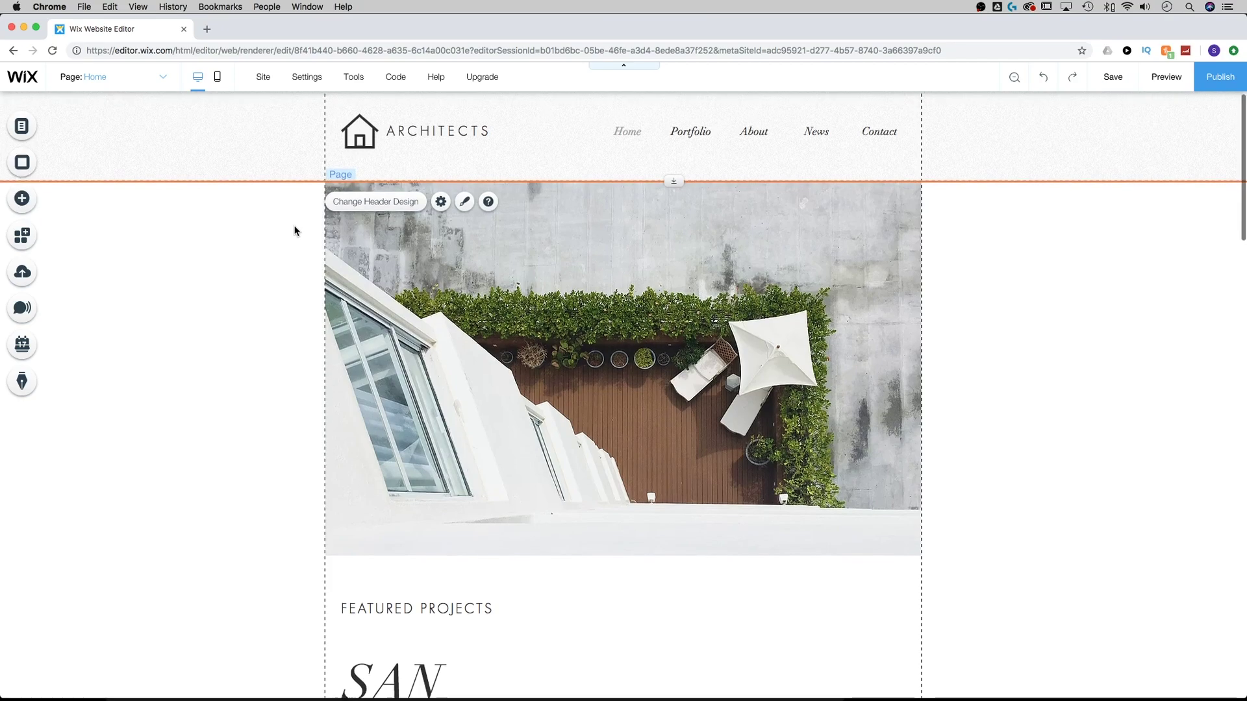
pyautogui.scroll(3, 292, 228)
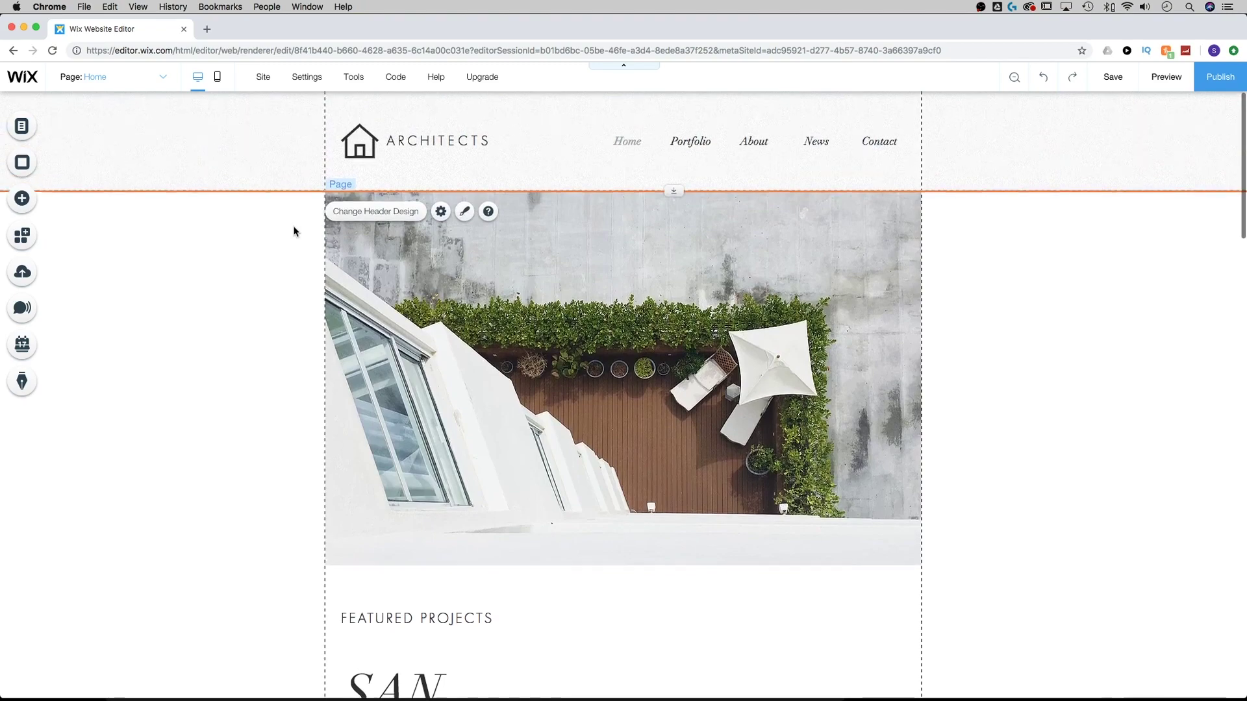
pyautogui.click(1167, 78)
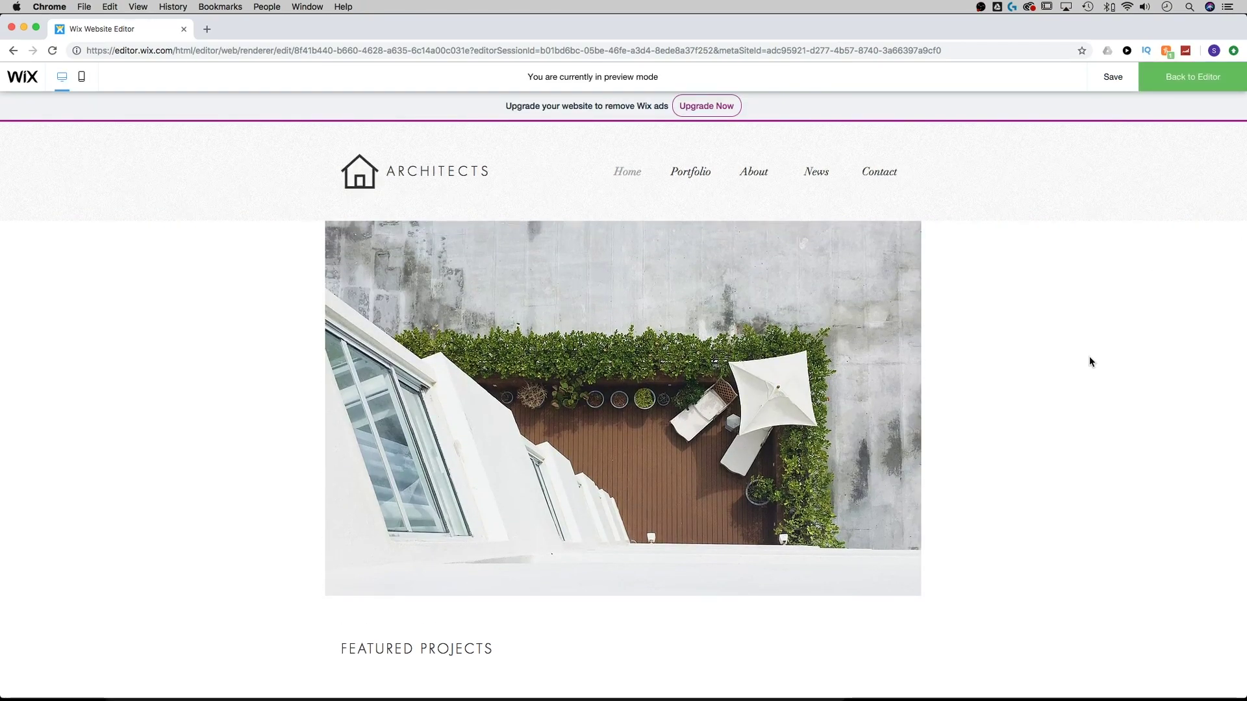
pyautogui.scroll(-5, 1089, 357)
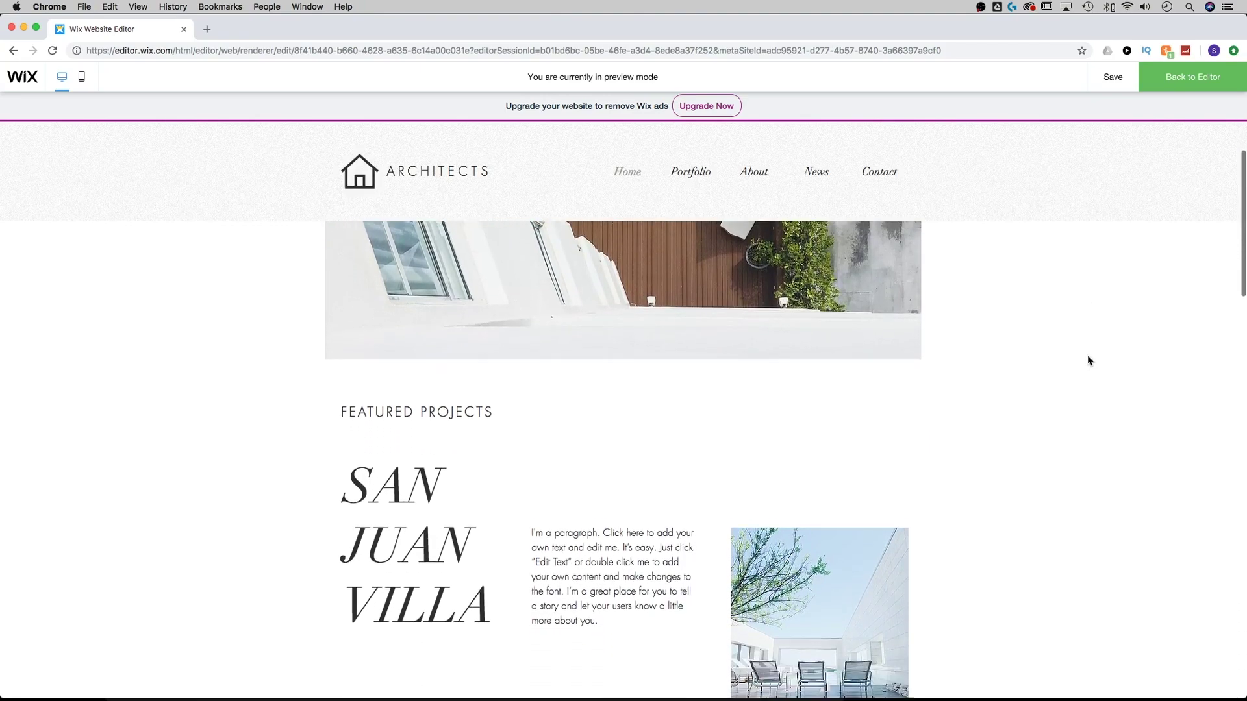
pyautogui.scroll(-5, 1087, 355)
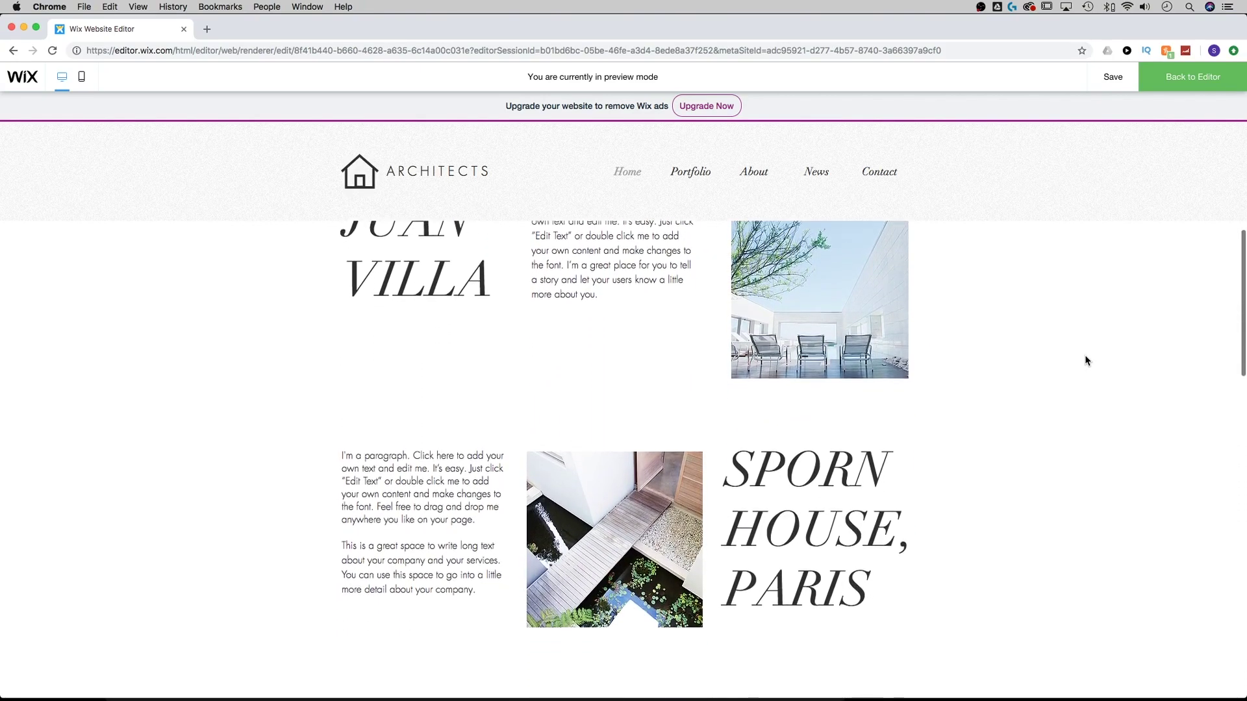
pyautogui.scroll(-3, 1085, 356)
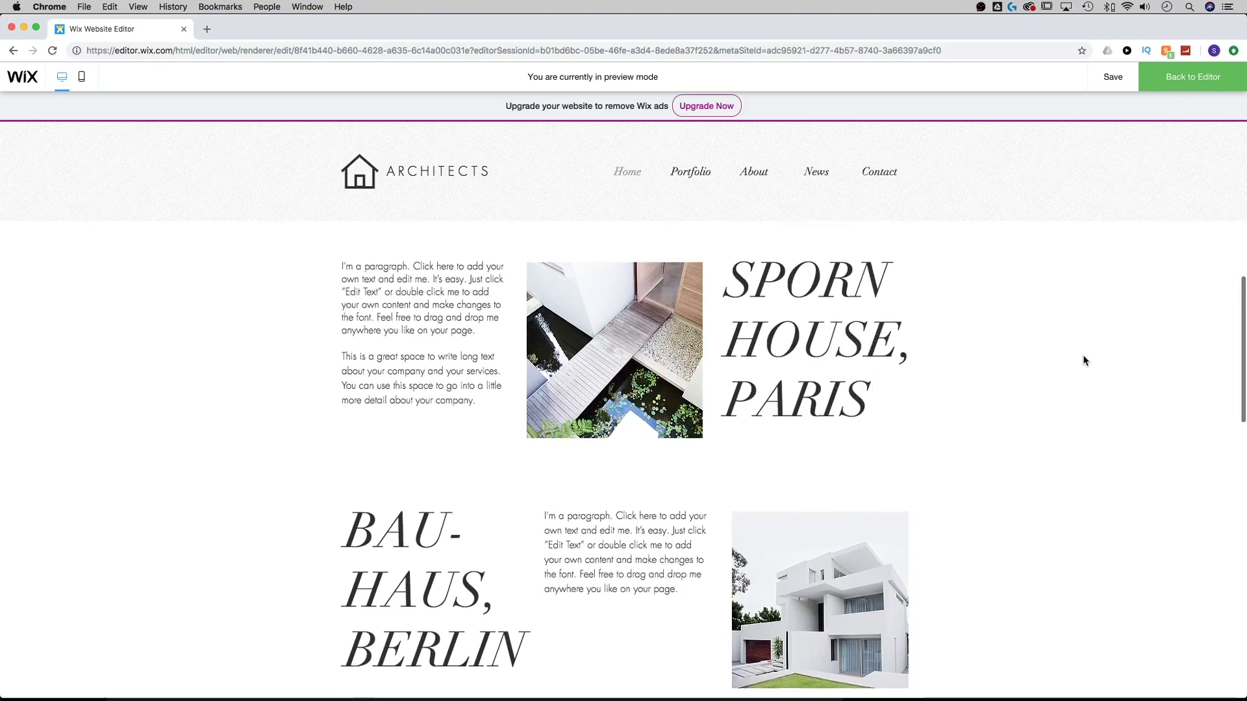
pyautogui.scroll(10, 1083, 358)
pyautogui.click(1193, 76)
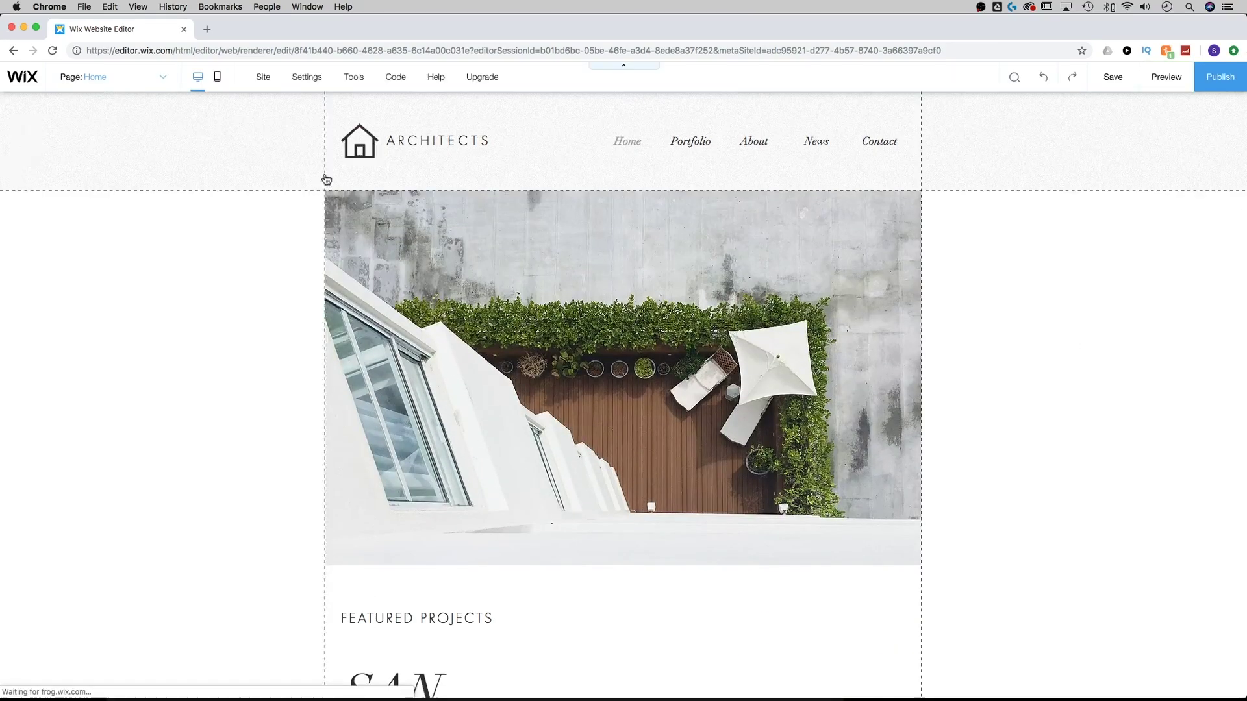
# Review the available scroll behavior options for the header and close the settings without changing them.
pyautogui.click(253, 135)
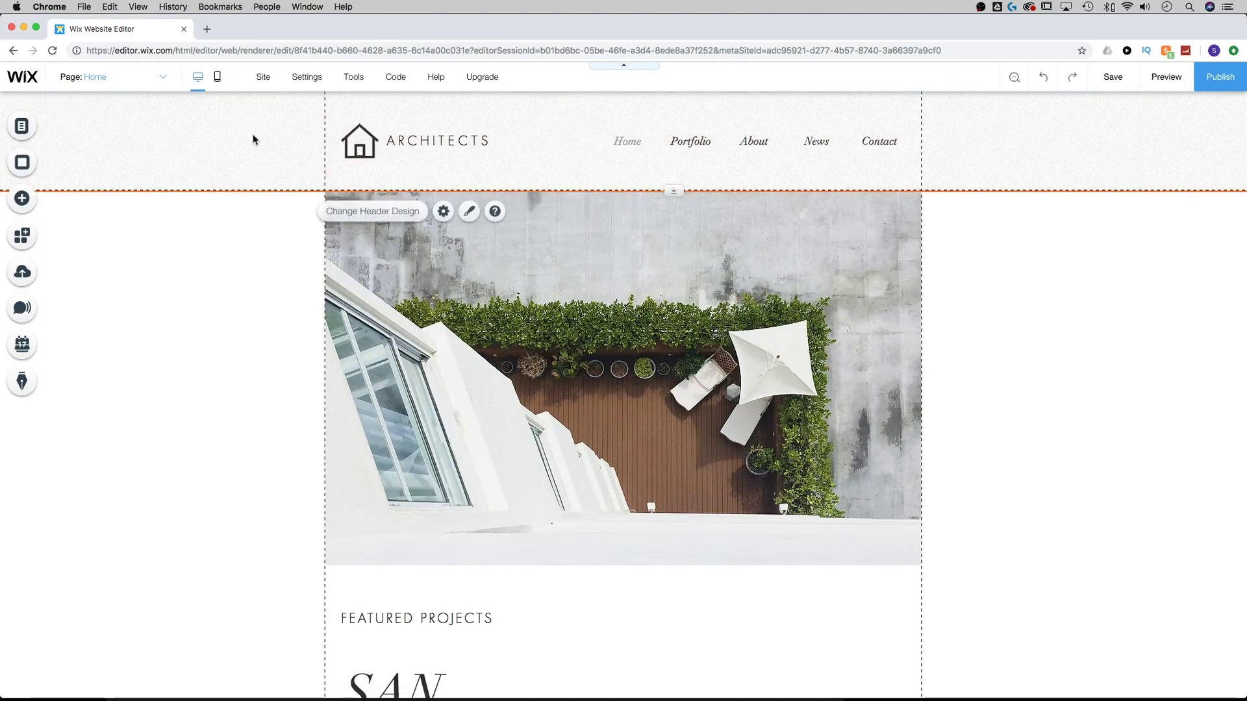
pyautogui.click(441, 212)
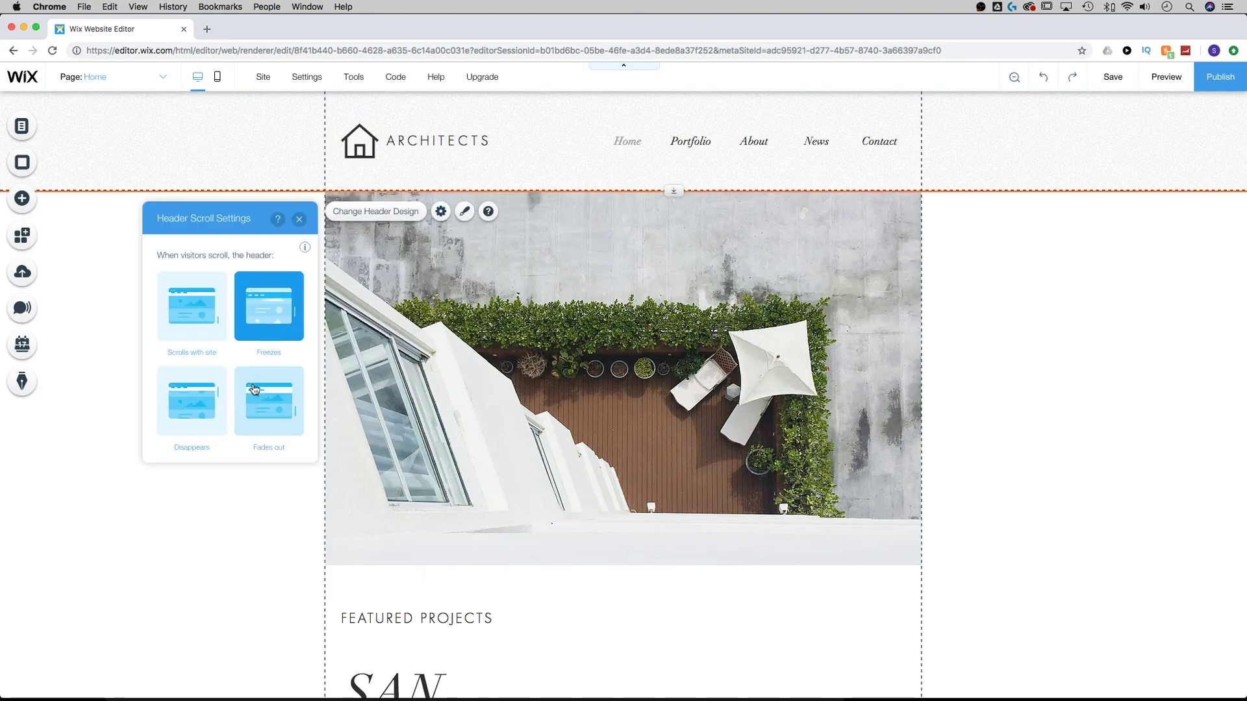
pyautogui.click(300, 219)
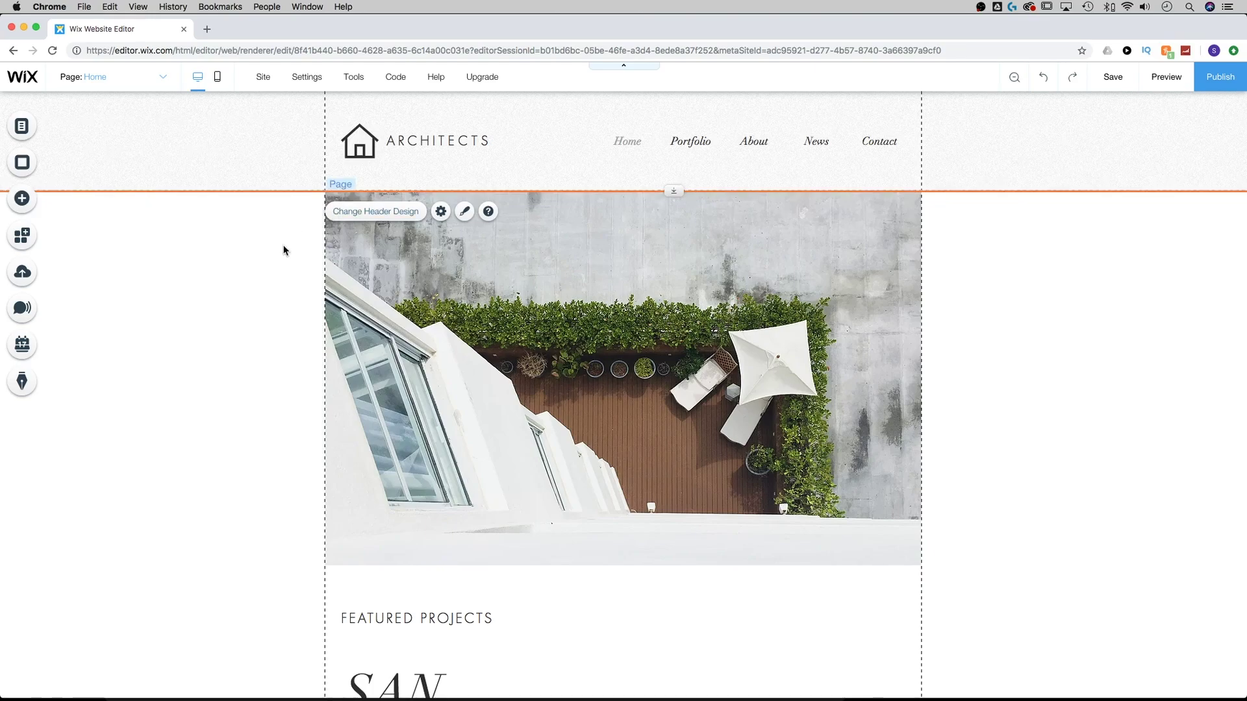
# Turn on Freeze Footer in the footer's settings and deselect the footer.
pyautogui.scroll(-15, 282, 247)
pyautogui.scroll(-12, 280, 252)
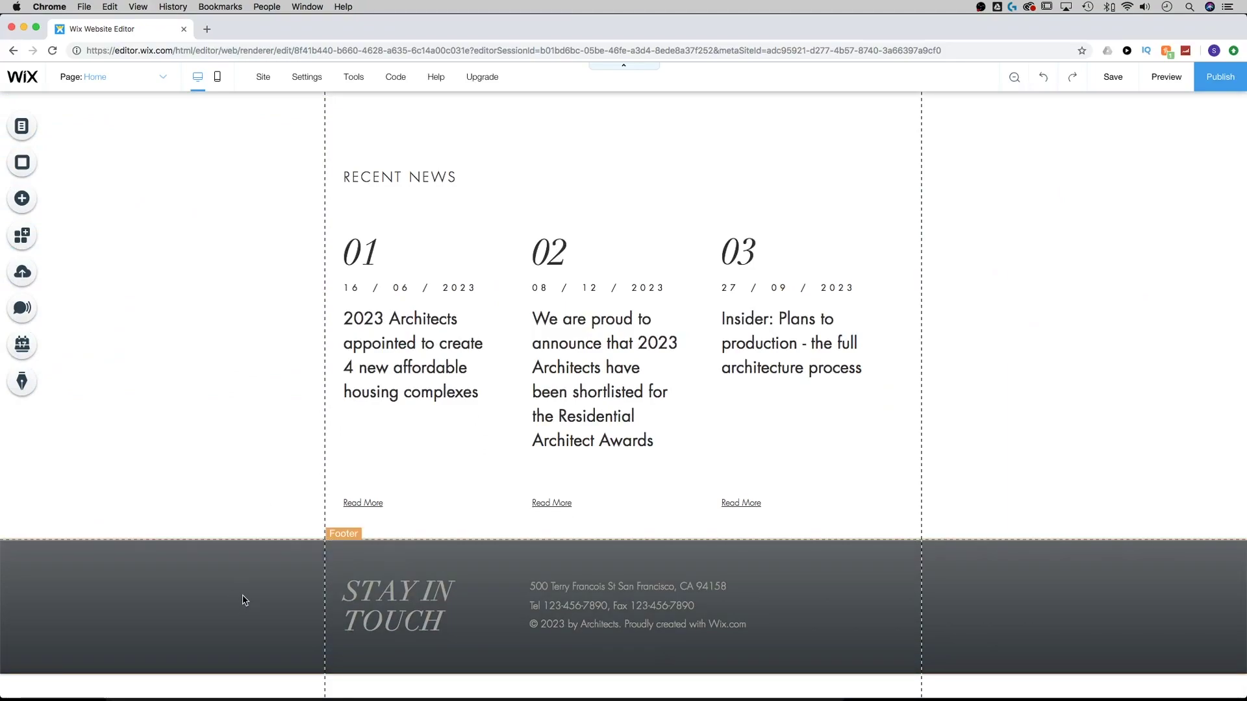
pyautogui.click(244, 599)
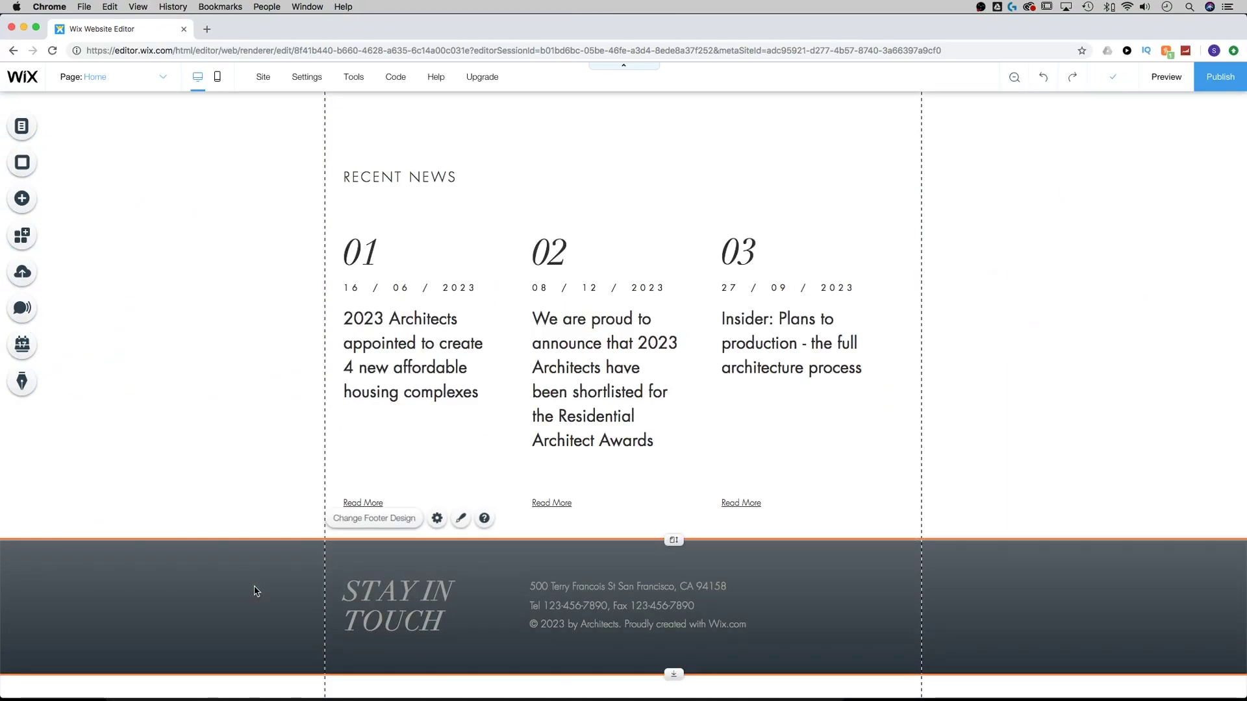
pyautogui.click(435, 519)
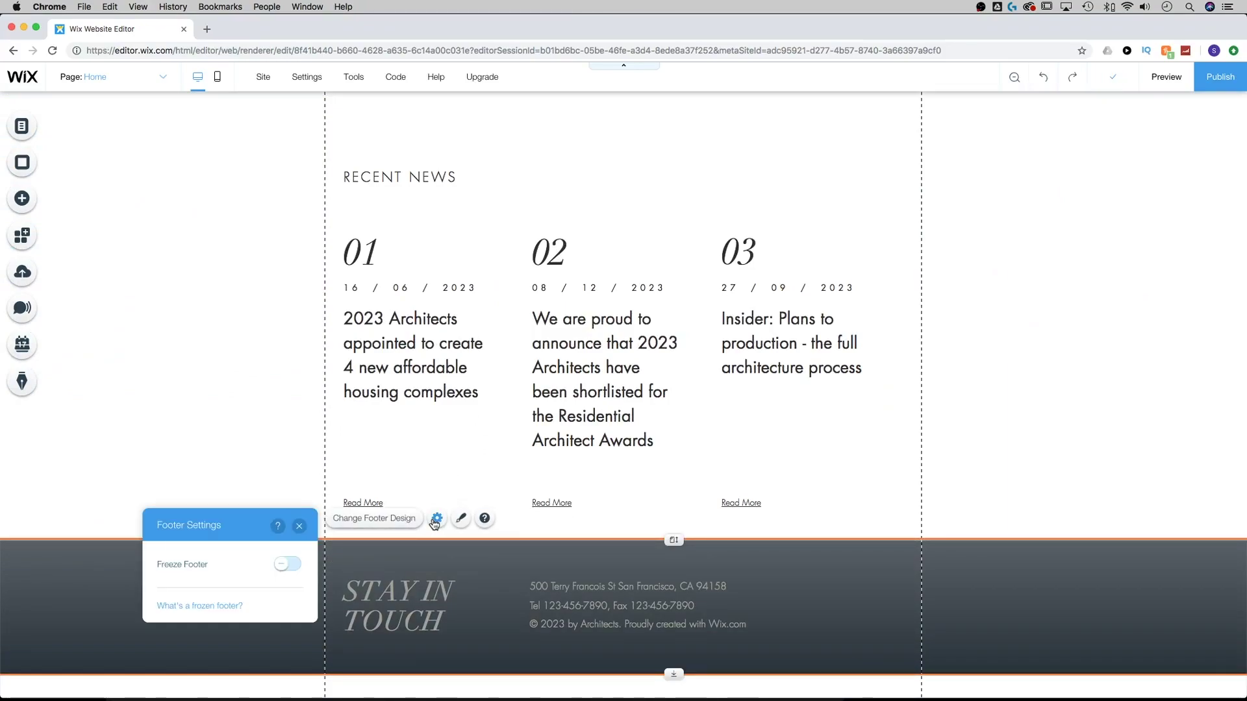
pyautogui.click(283, 567)
pyautogui.click(271, 441)
# Preview the site and check how the header and footer behave while scrolling through the home page.
pyautogui.scroll(1, 270, 438)
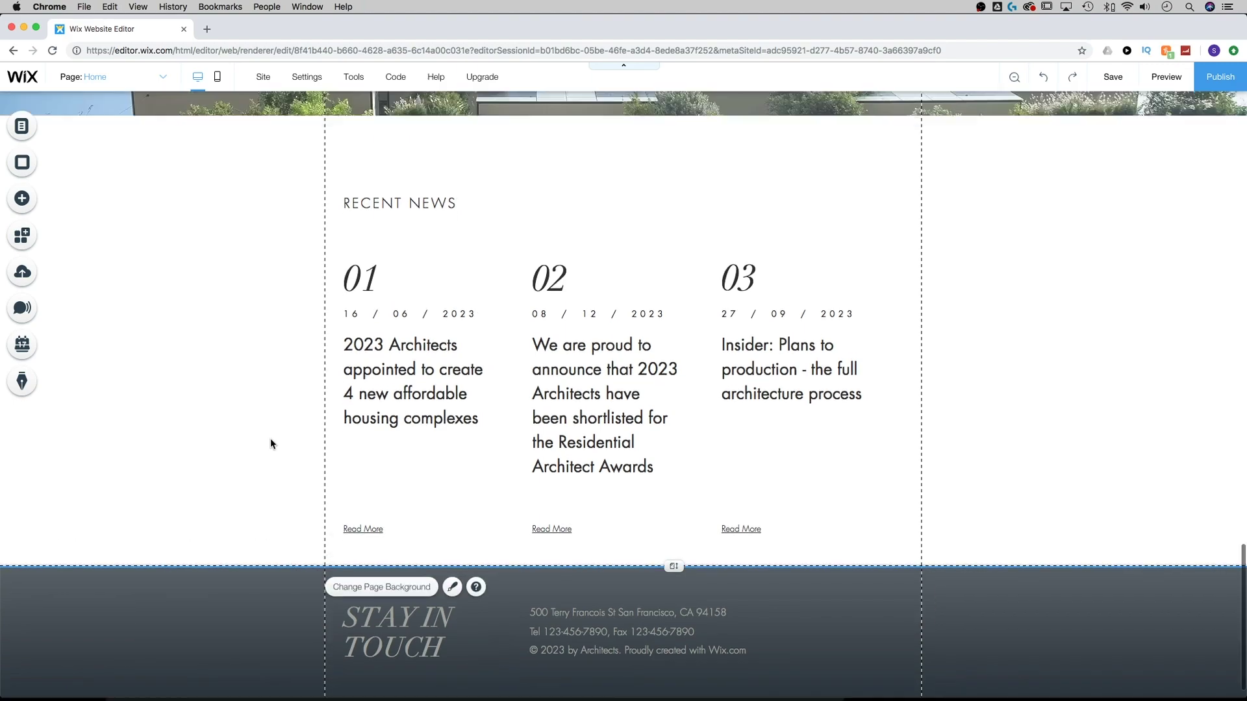
pyautogui.scroll(15, 270, 438)
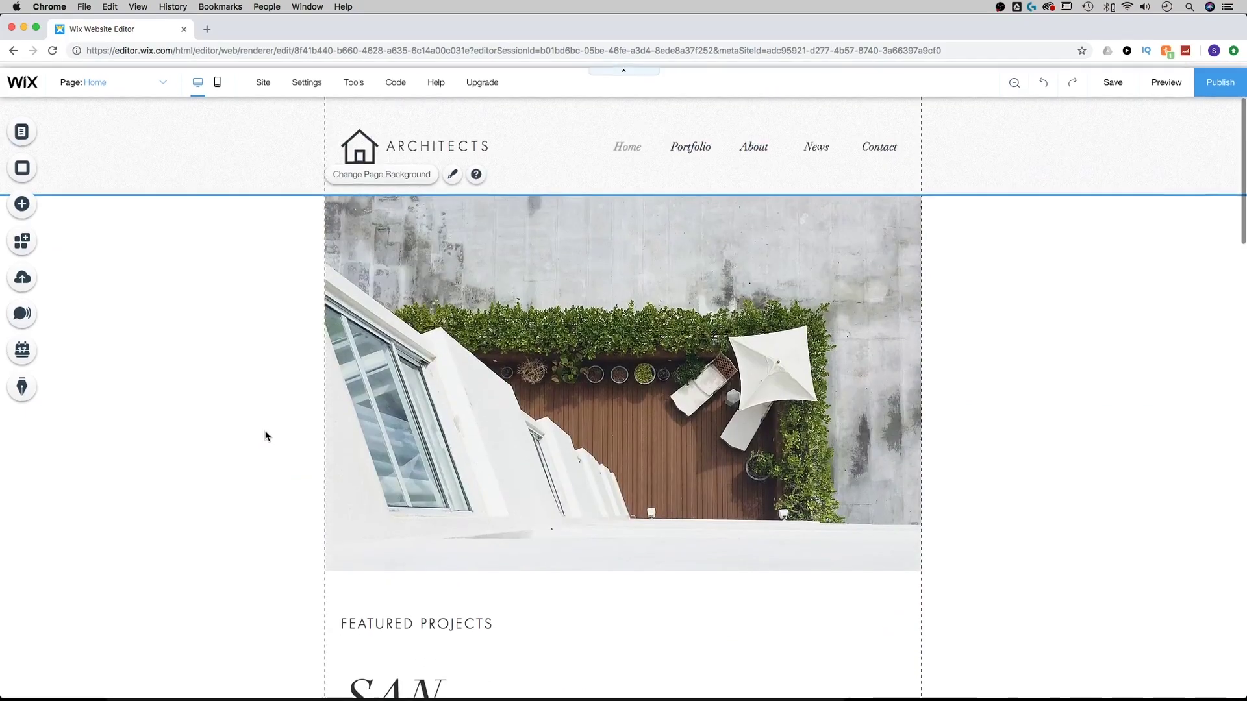
pyautogui.click(1160, 78)
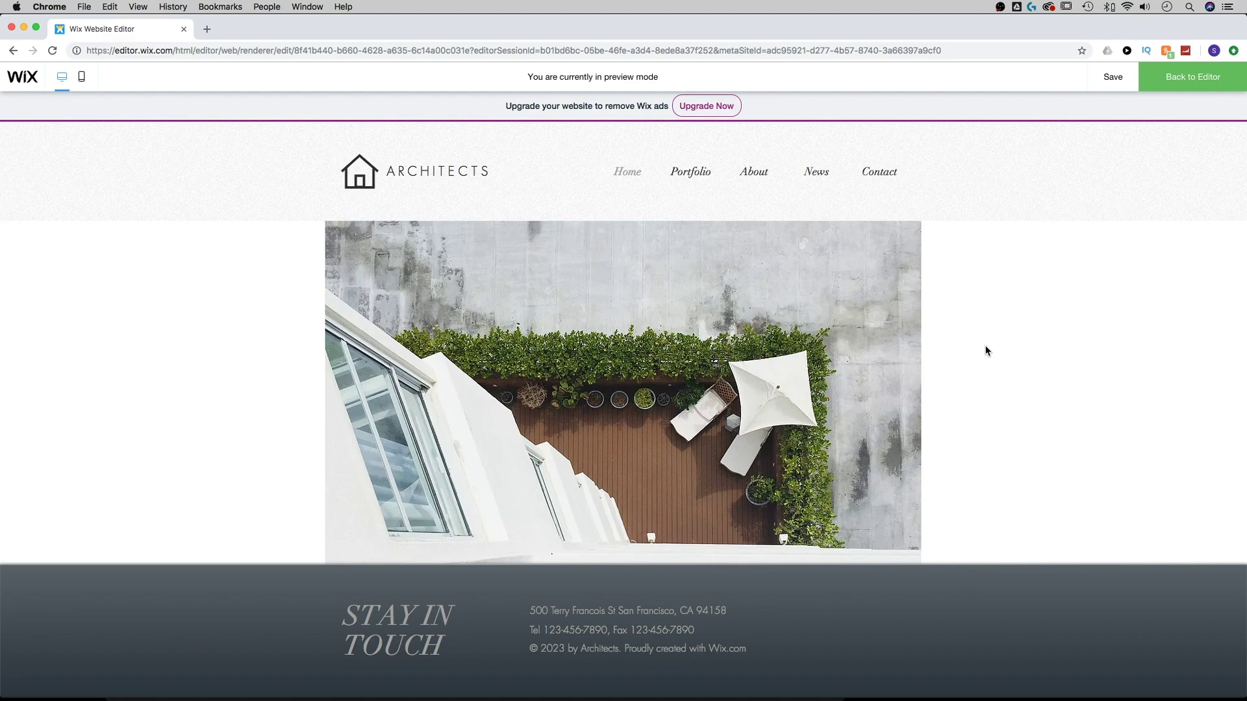
pyautogui.scroll(-10, 987, 338)
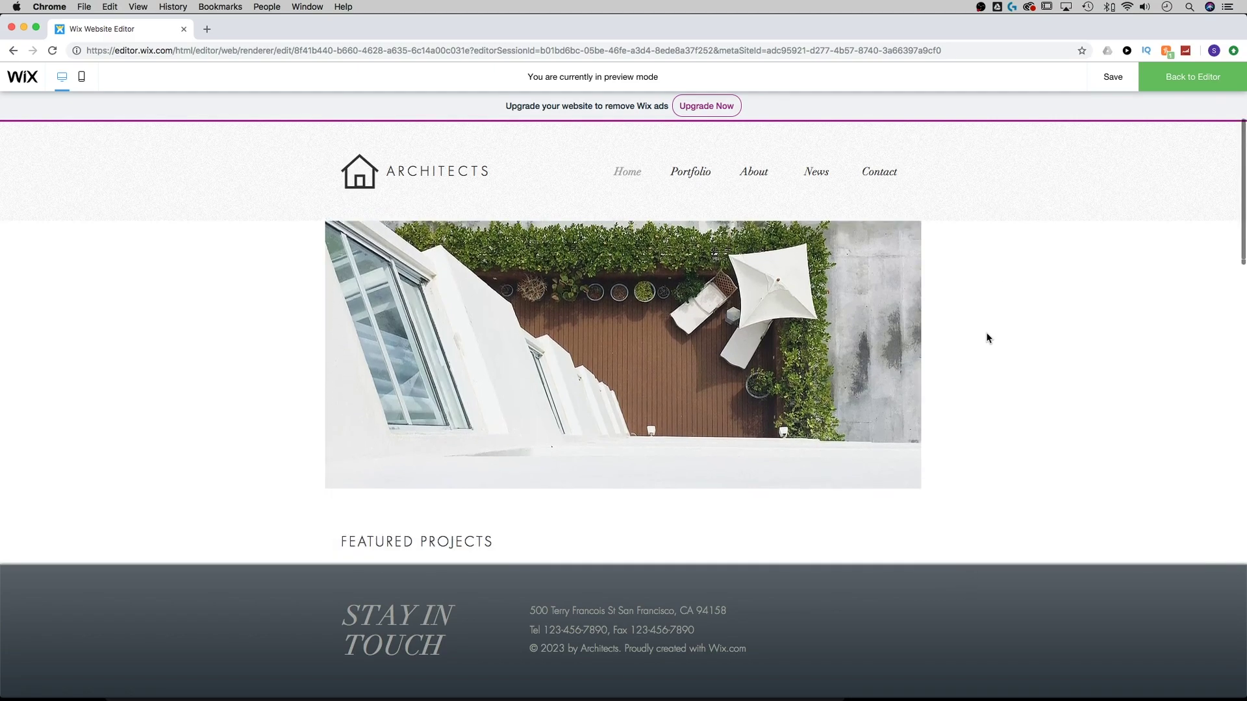
pyautogui.scroll(-10, 987, 338)
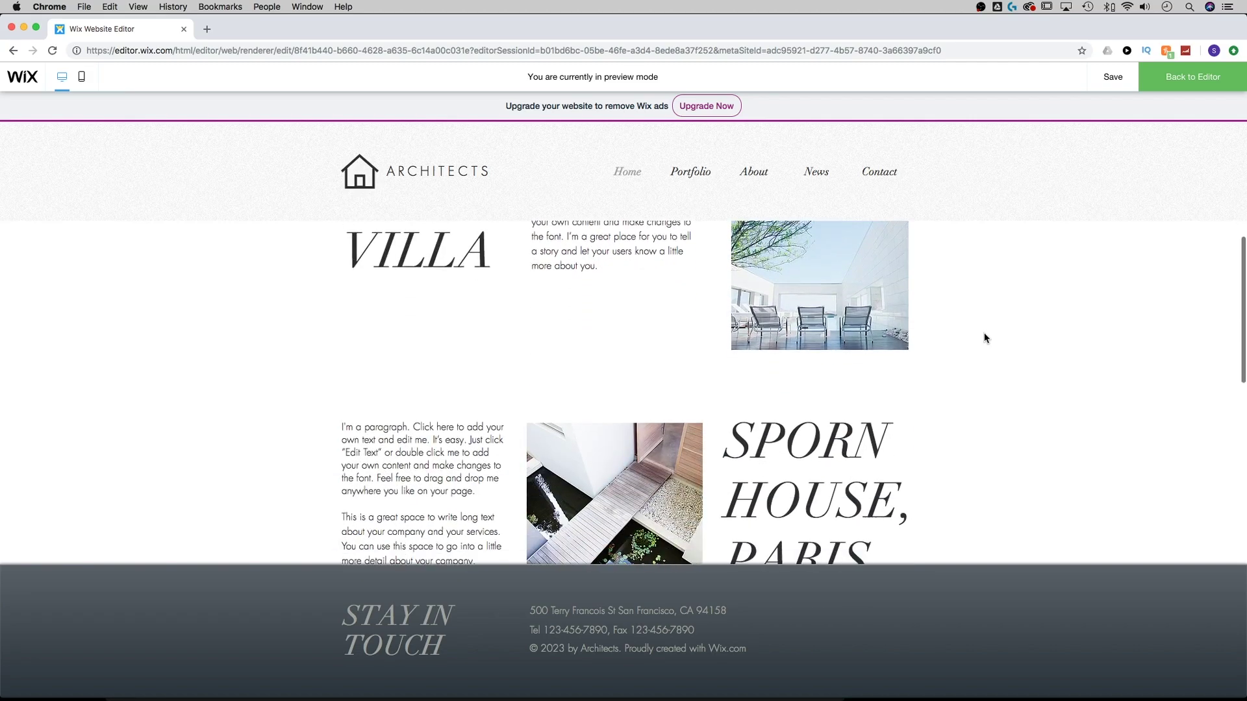
pyautogui.scroll(-10, 984, 339)
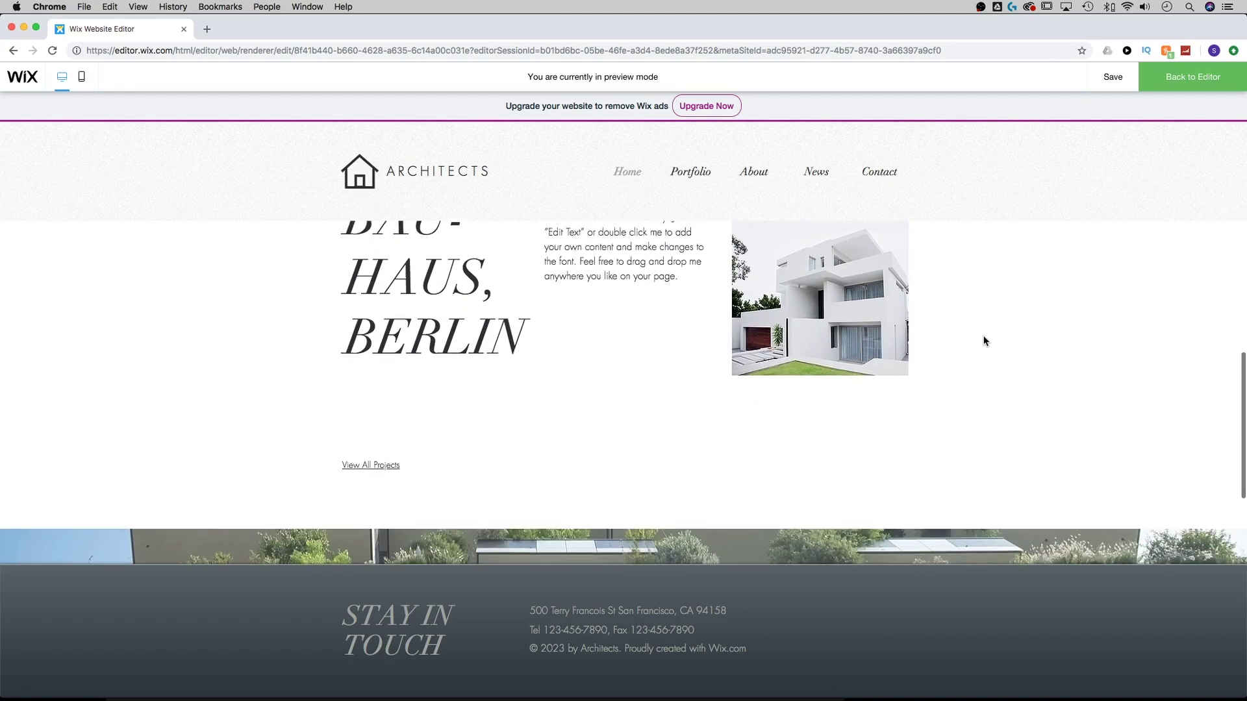
pyautogui.scroll(-7, 983, 337)
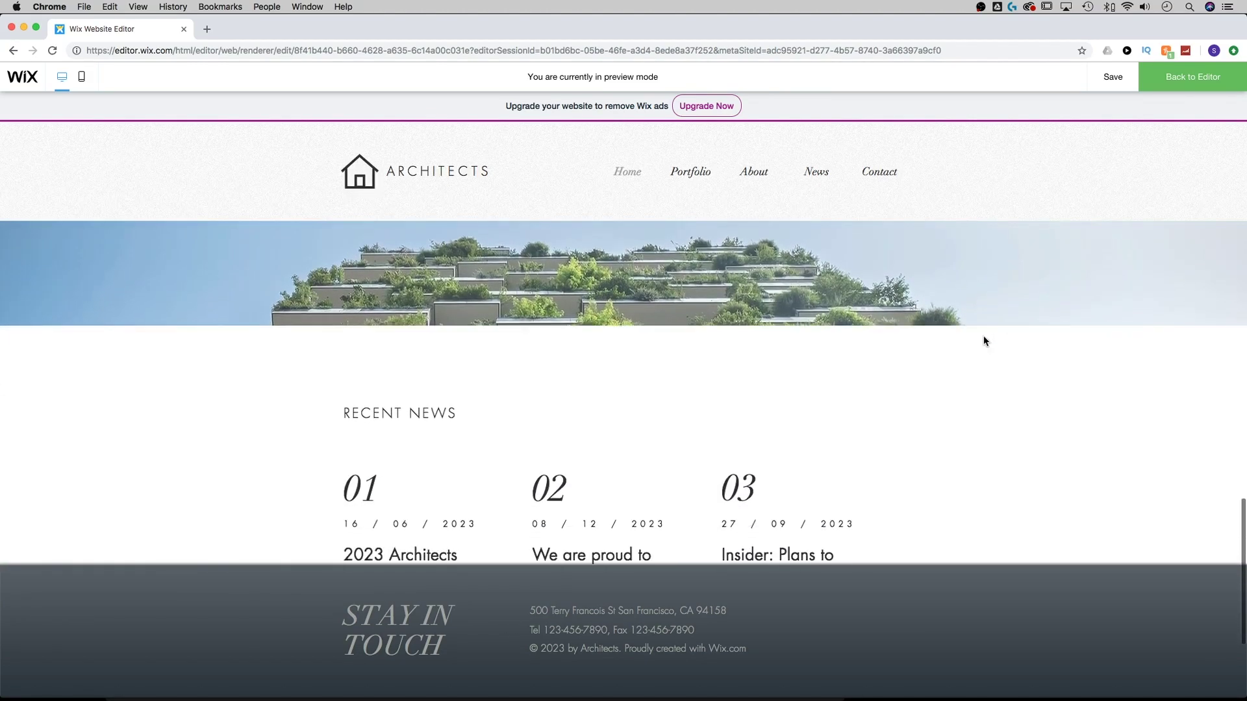
pyautogui.scroll(-1, 983, 335)
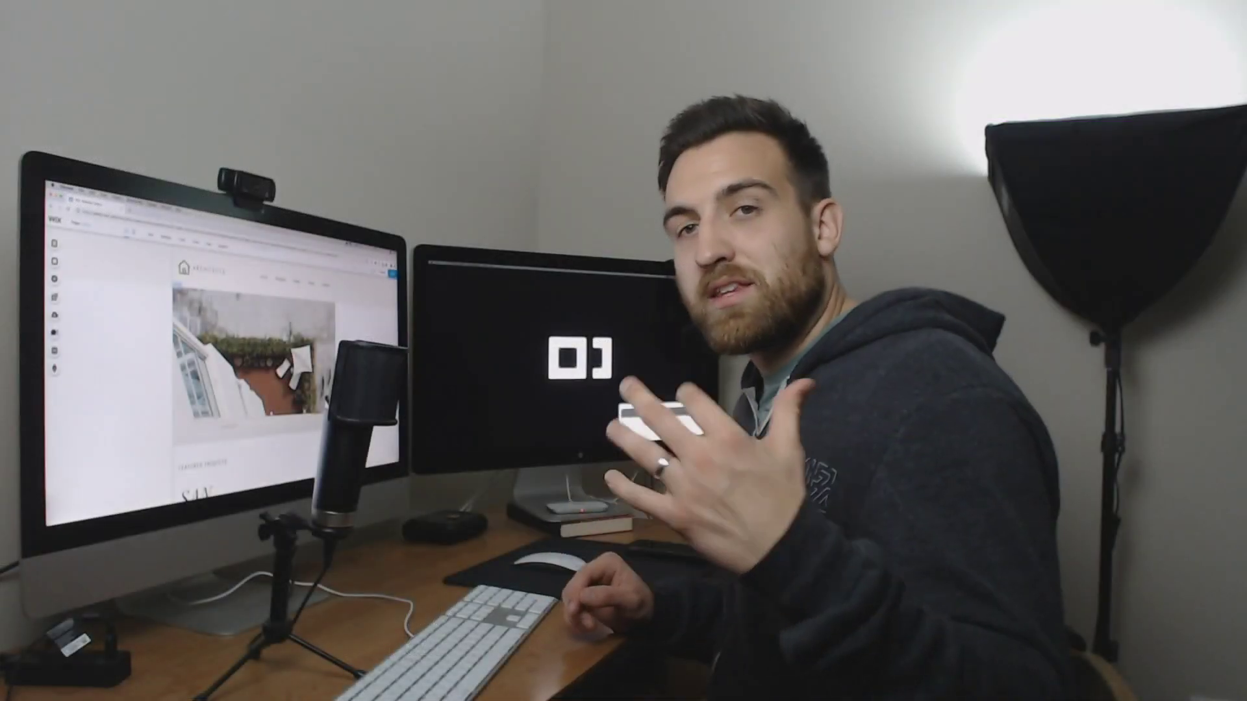